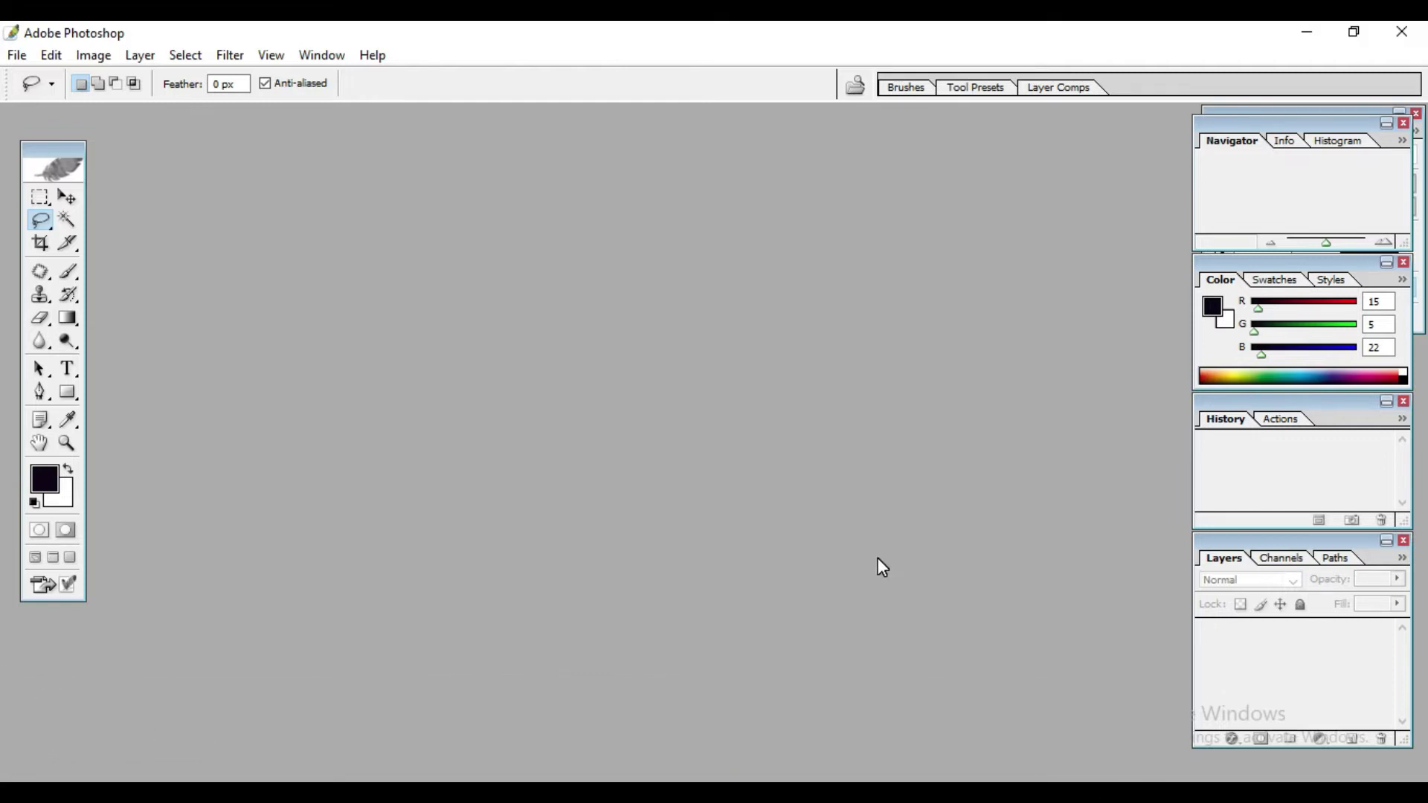
Open Video Content Sign.jpg and IUB Allpy Pic.jpg, and place a horizontal guide across the signature
key("ctrl+o")
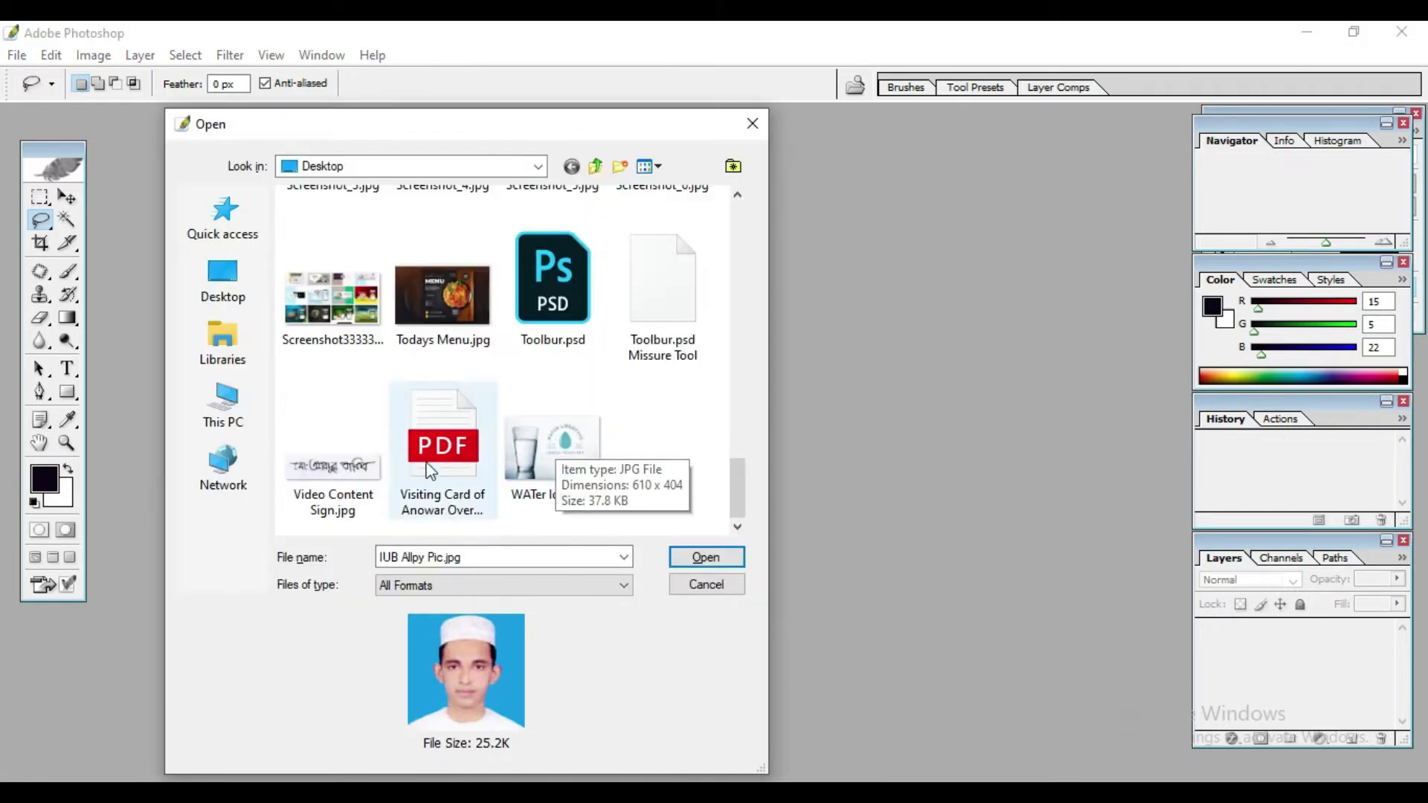
left_click(355, 467, "ctrl")
left_click(705, 557)
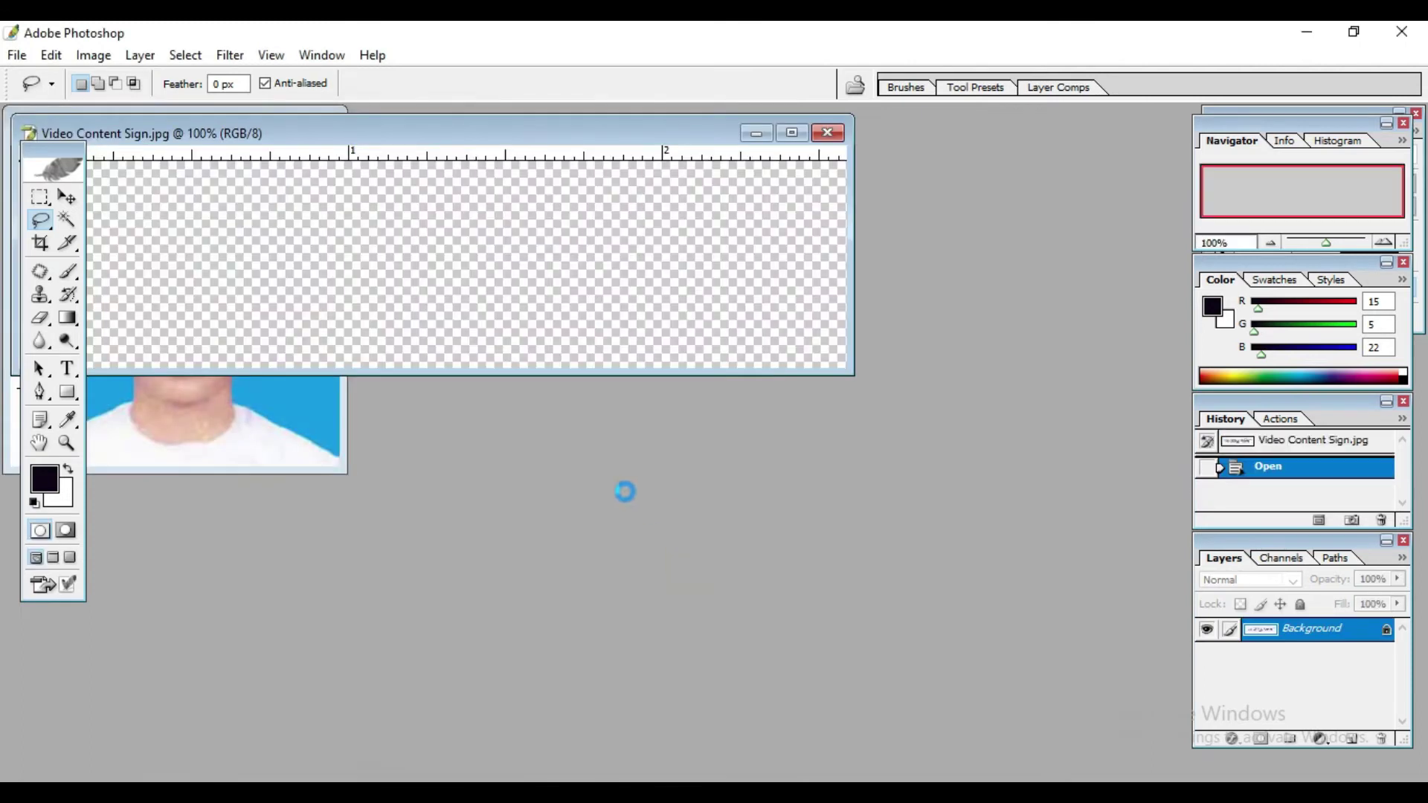
left_click_drag(476, 155, 707, 220)
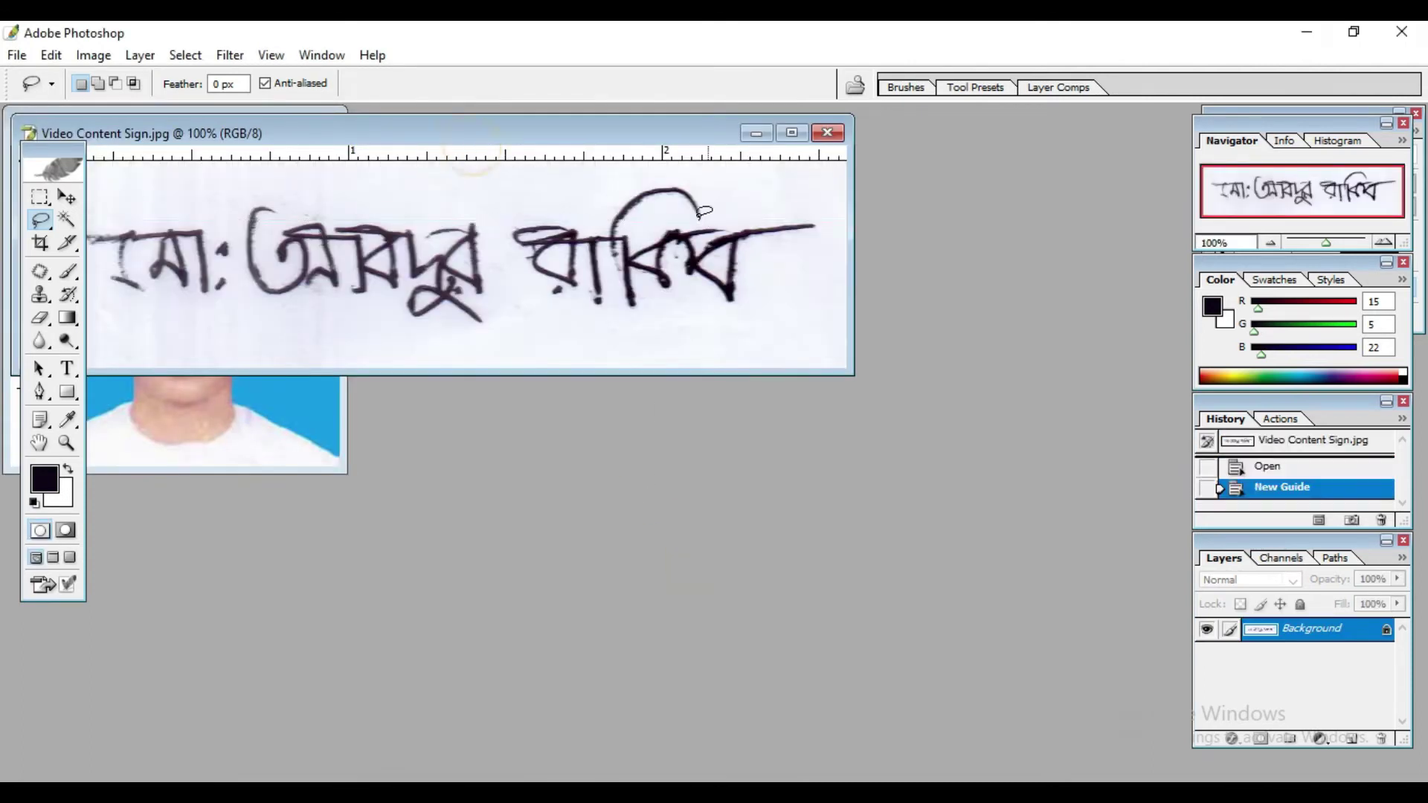
left_click(791, 133)
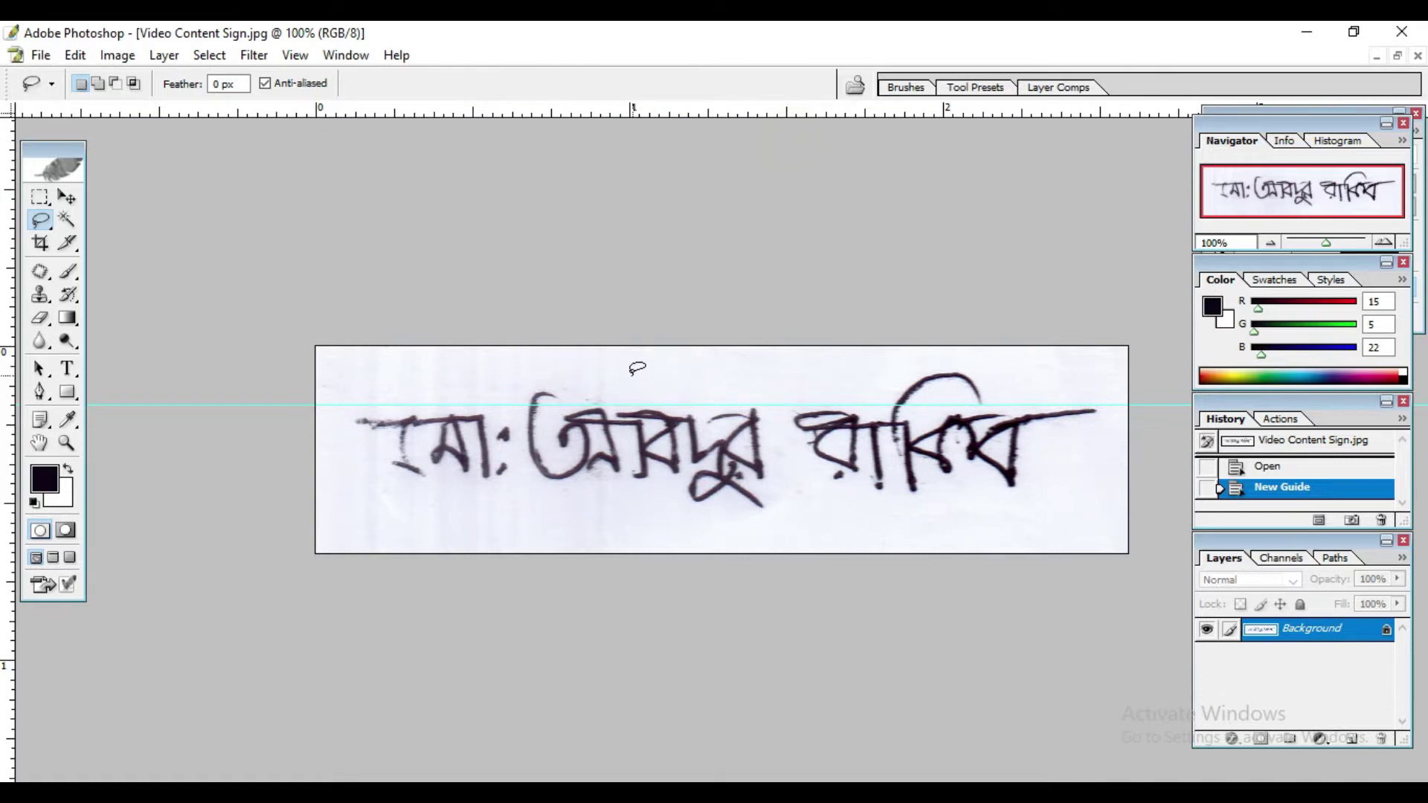
Show the passport photo at 100% and select the Magic Wand
key("ctrl+Tab")
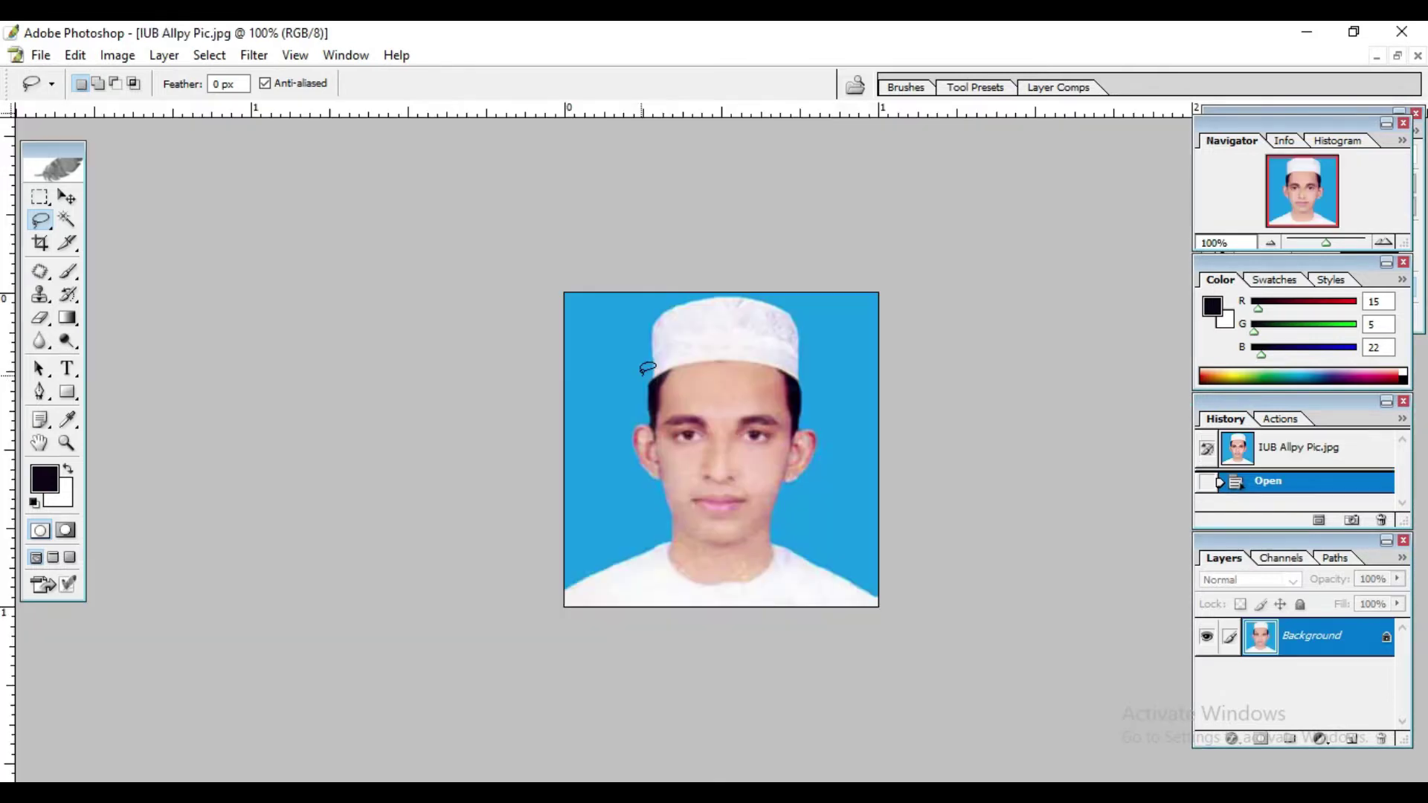
key("ctrl+0")
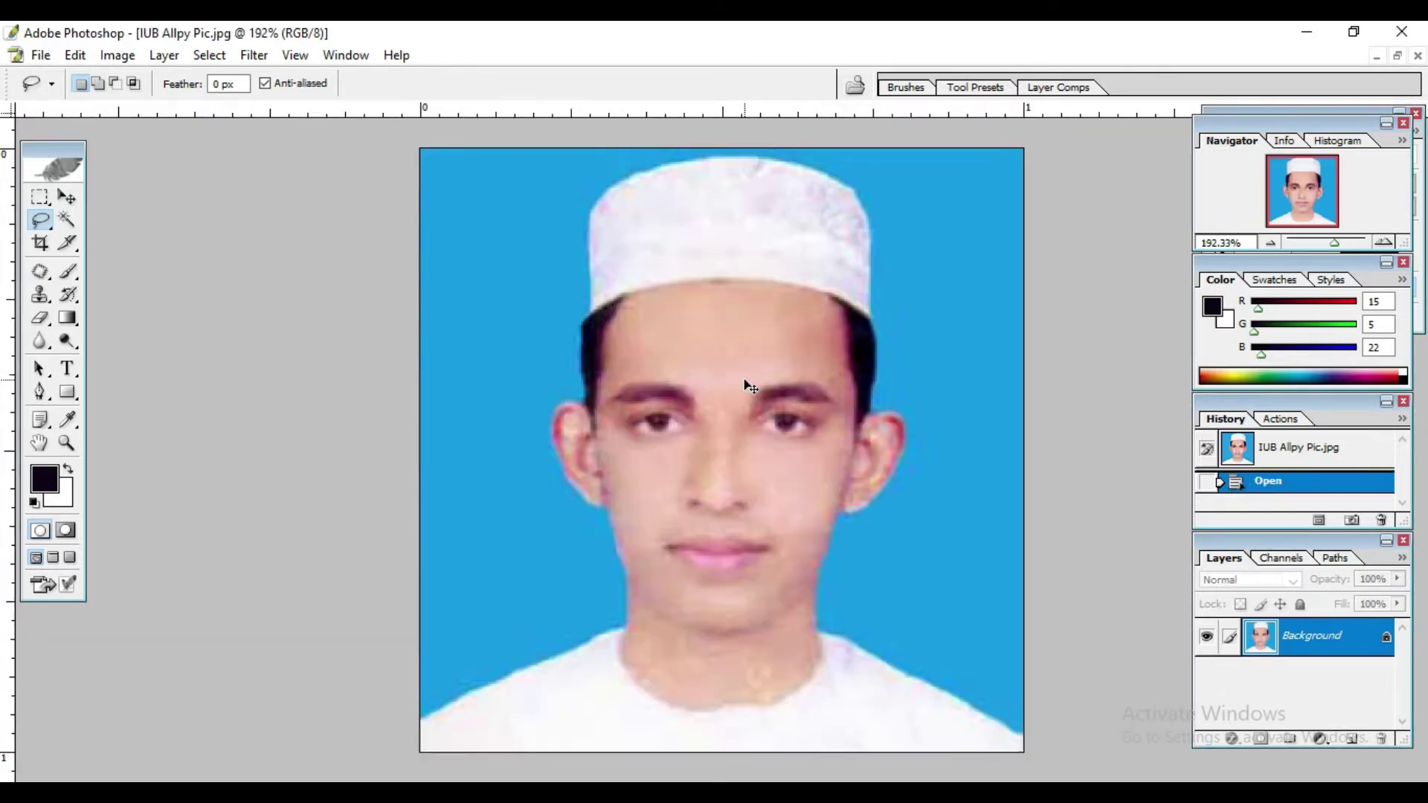
key("ctrl+plus")
key("ctrl+minus")
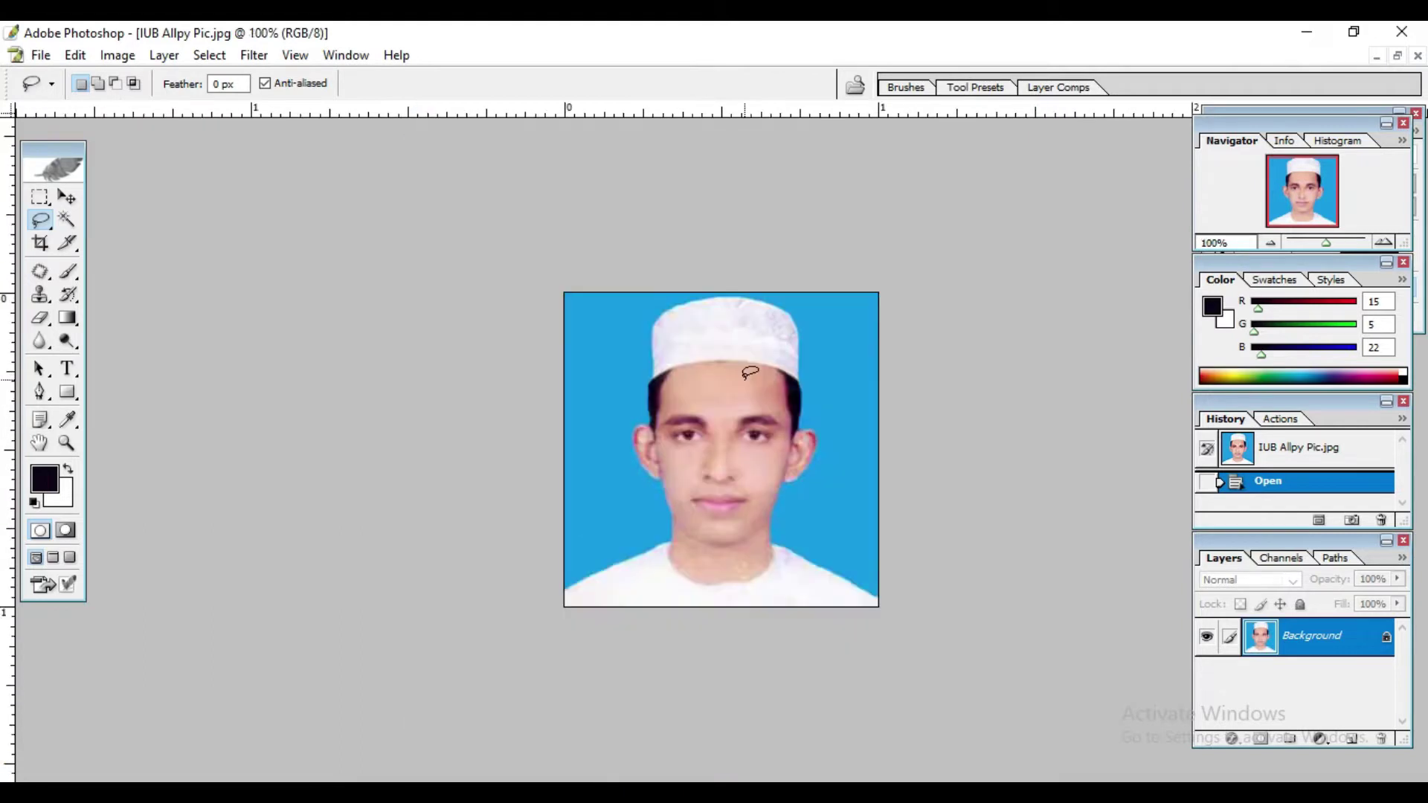
left_click(700, 447)
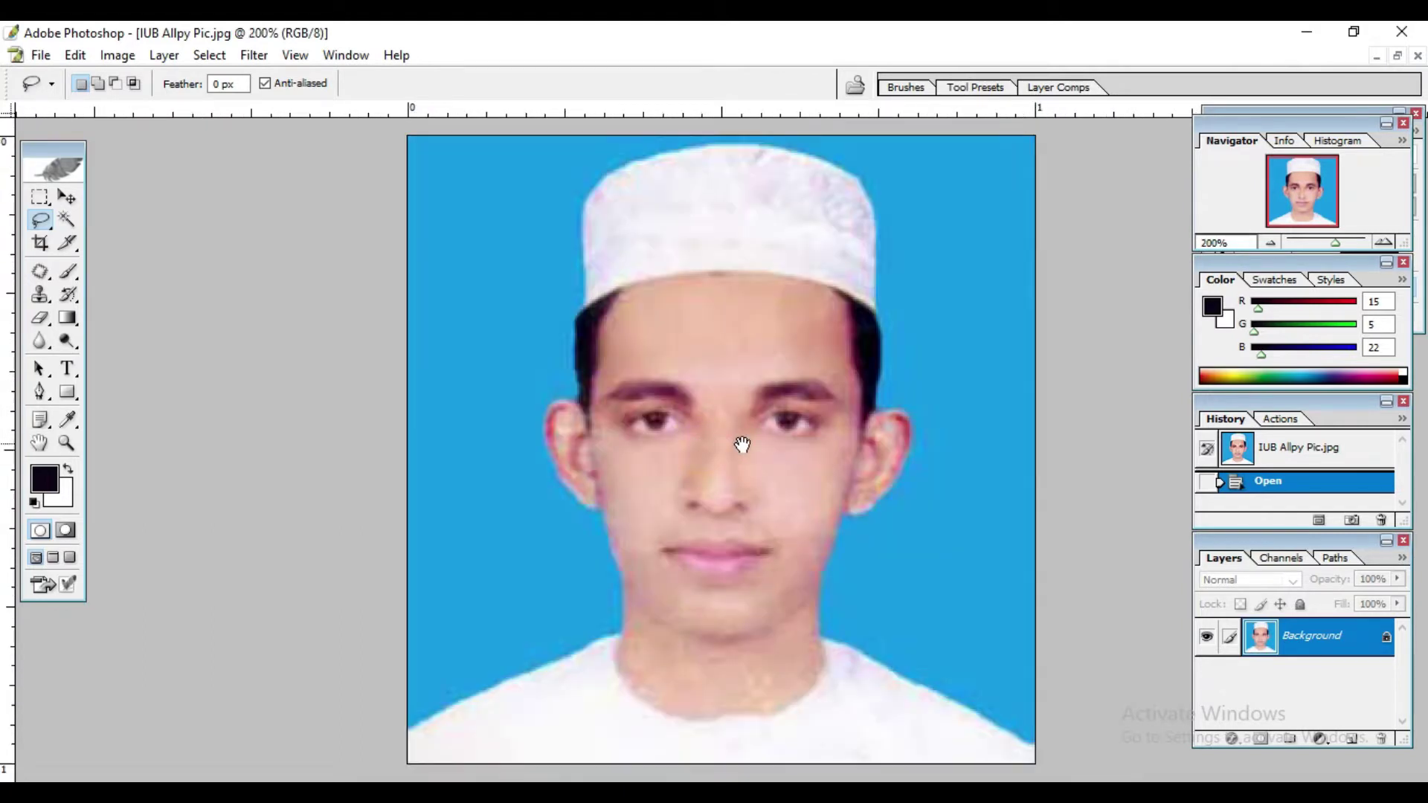
key("ctrl+minus")
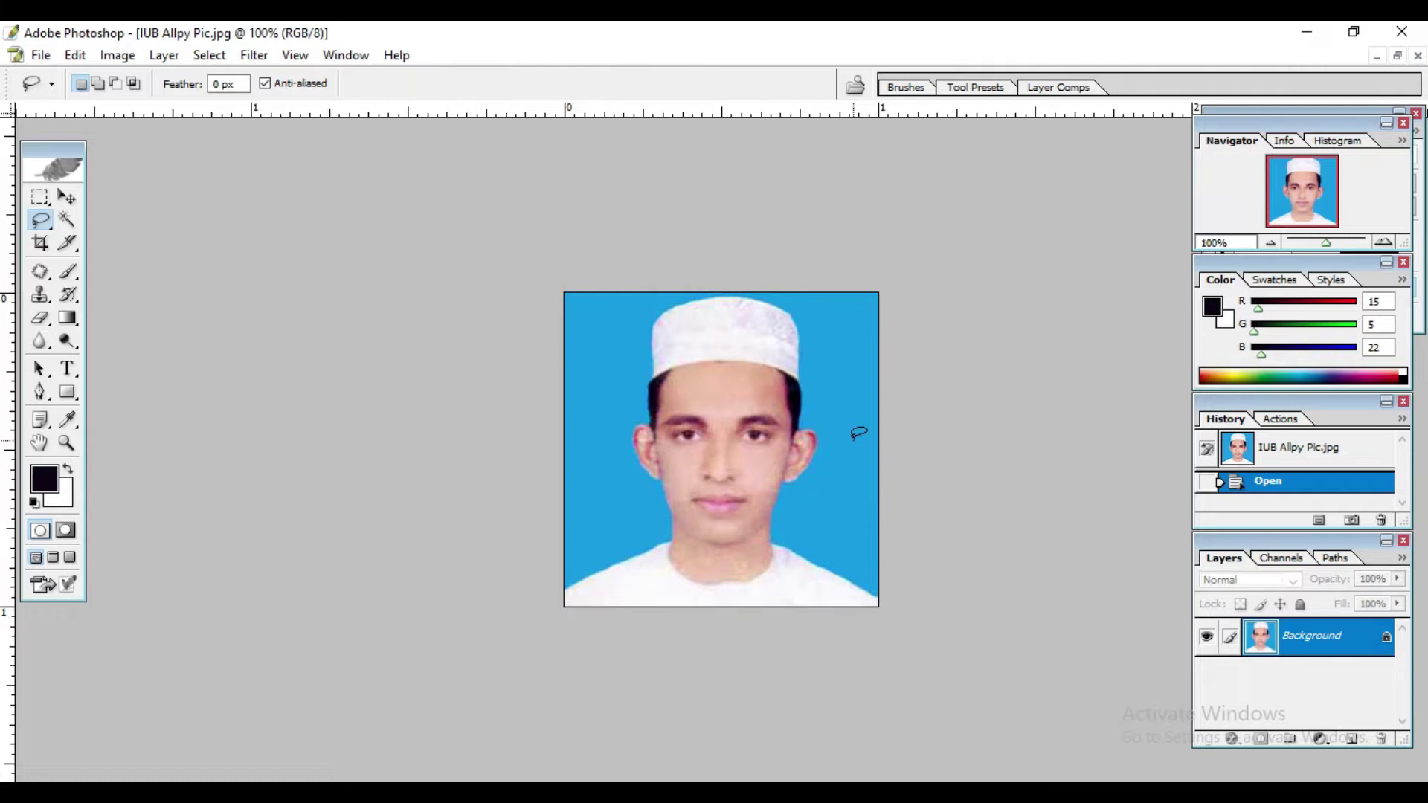
key("w")
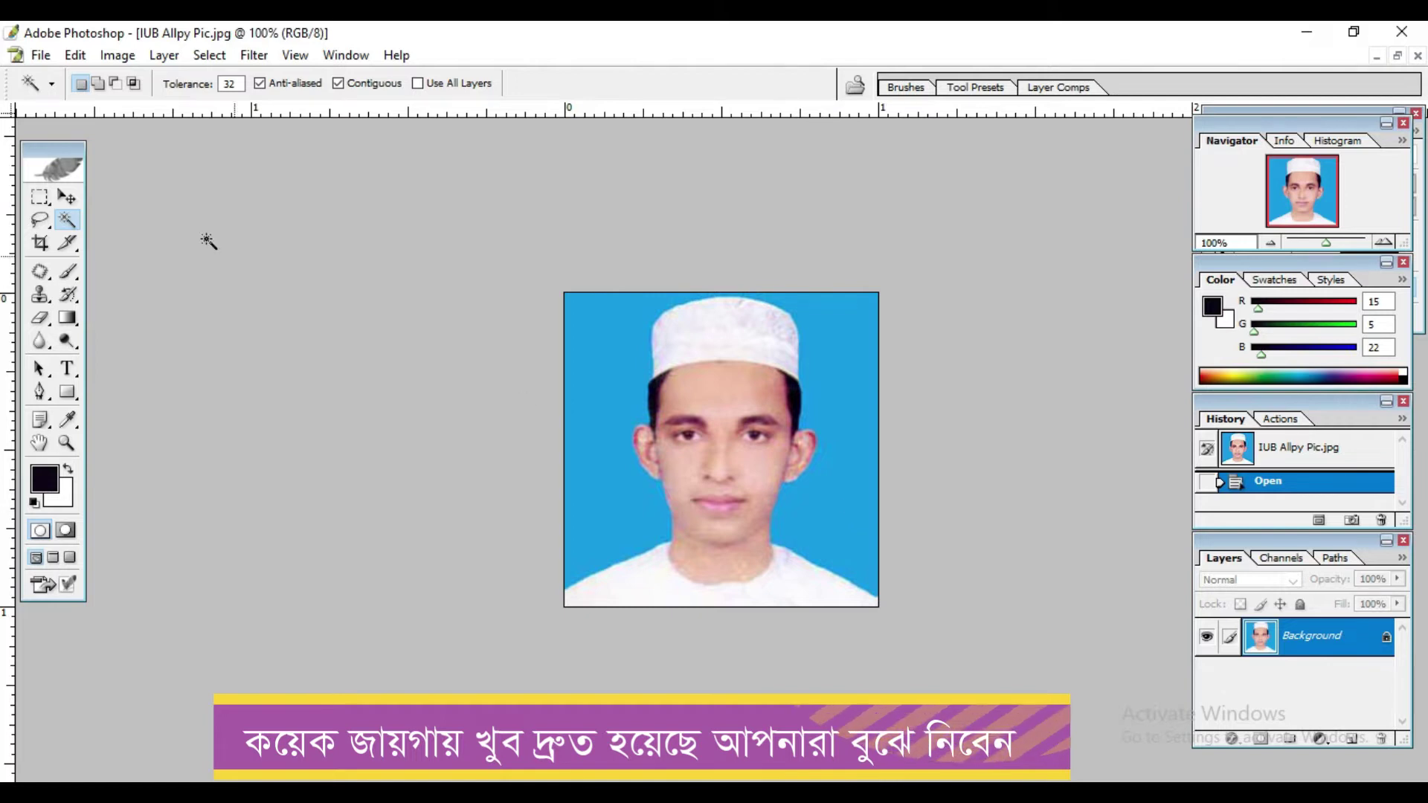
left_click(837, 515)
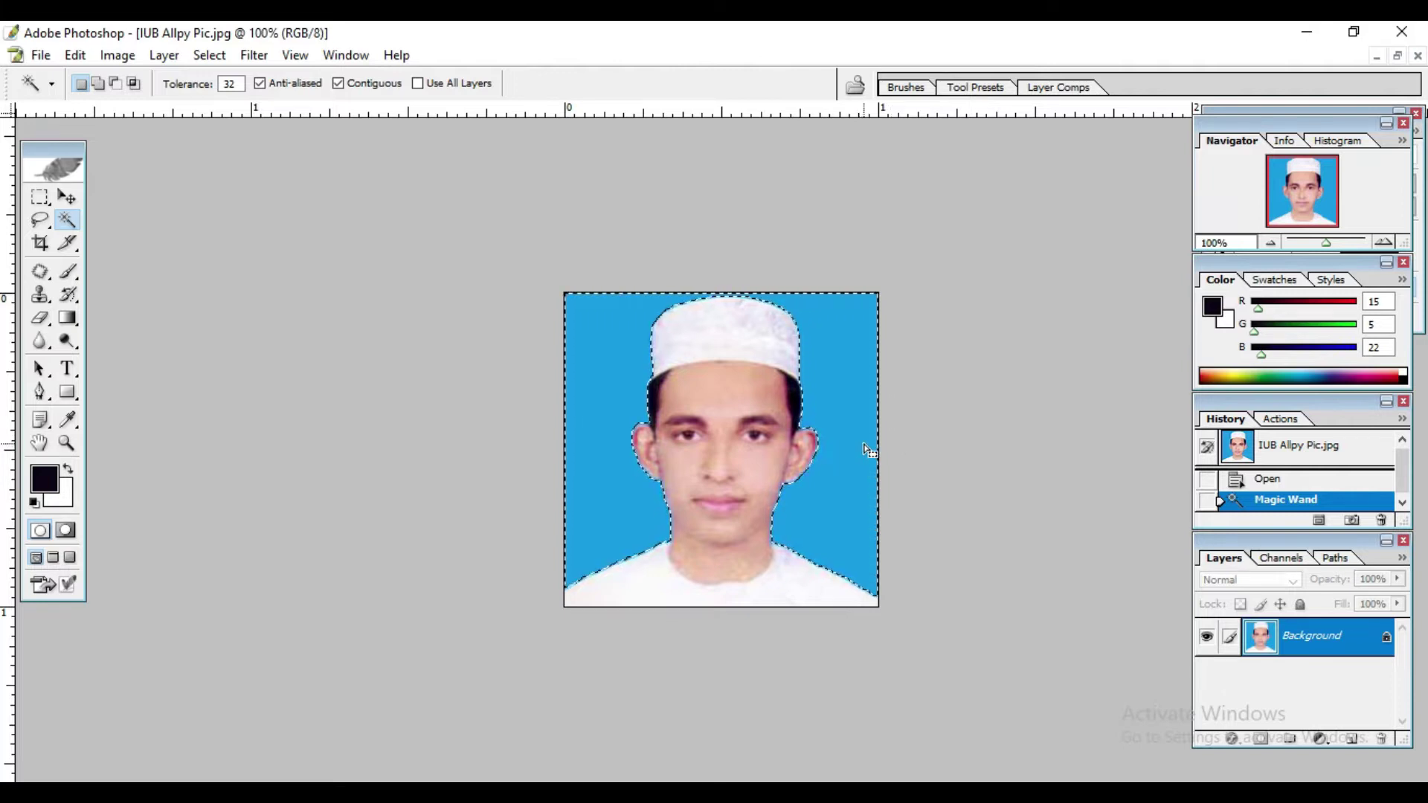
key("ctrl+d")
key("ctrl+0")
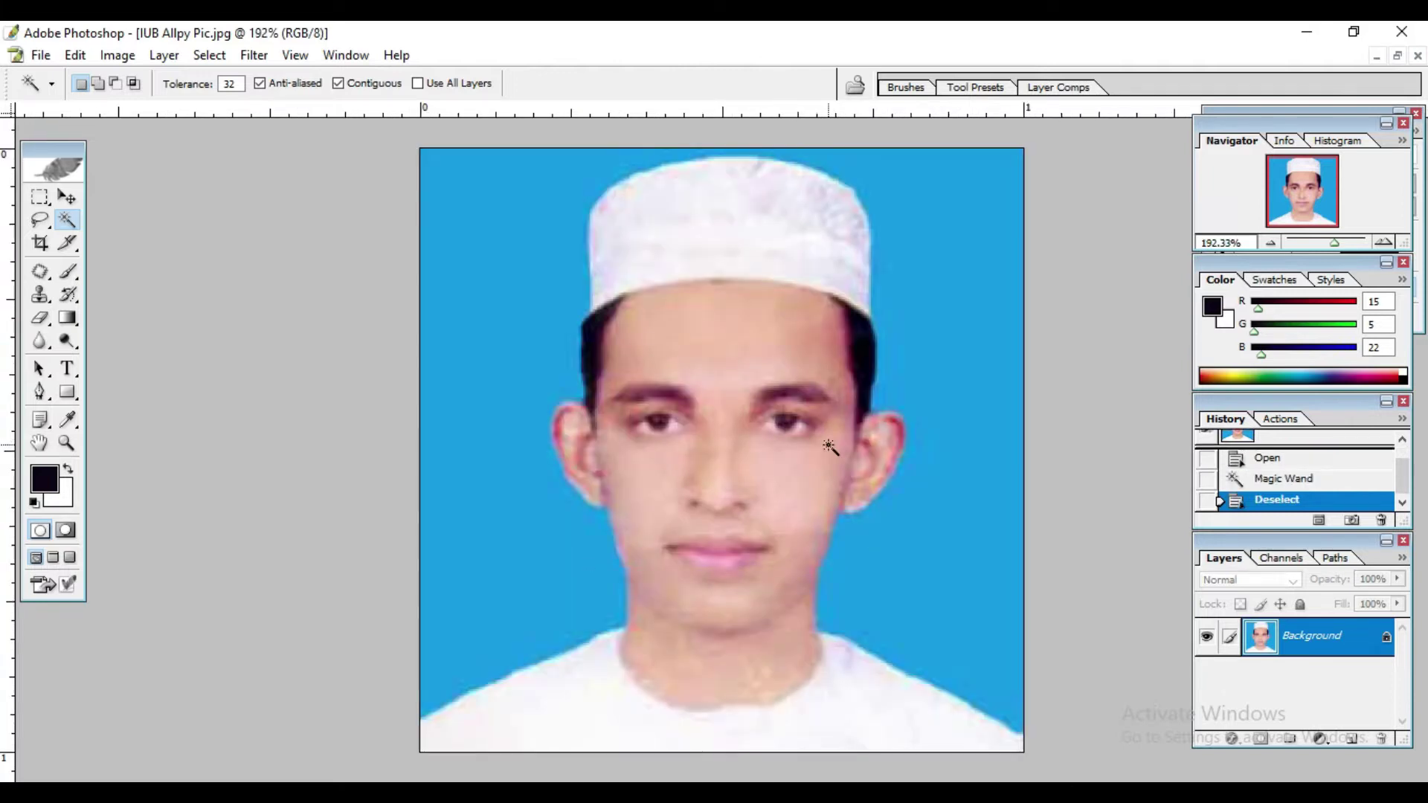
key("ctrl+alt+0")
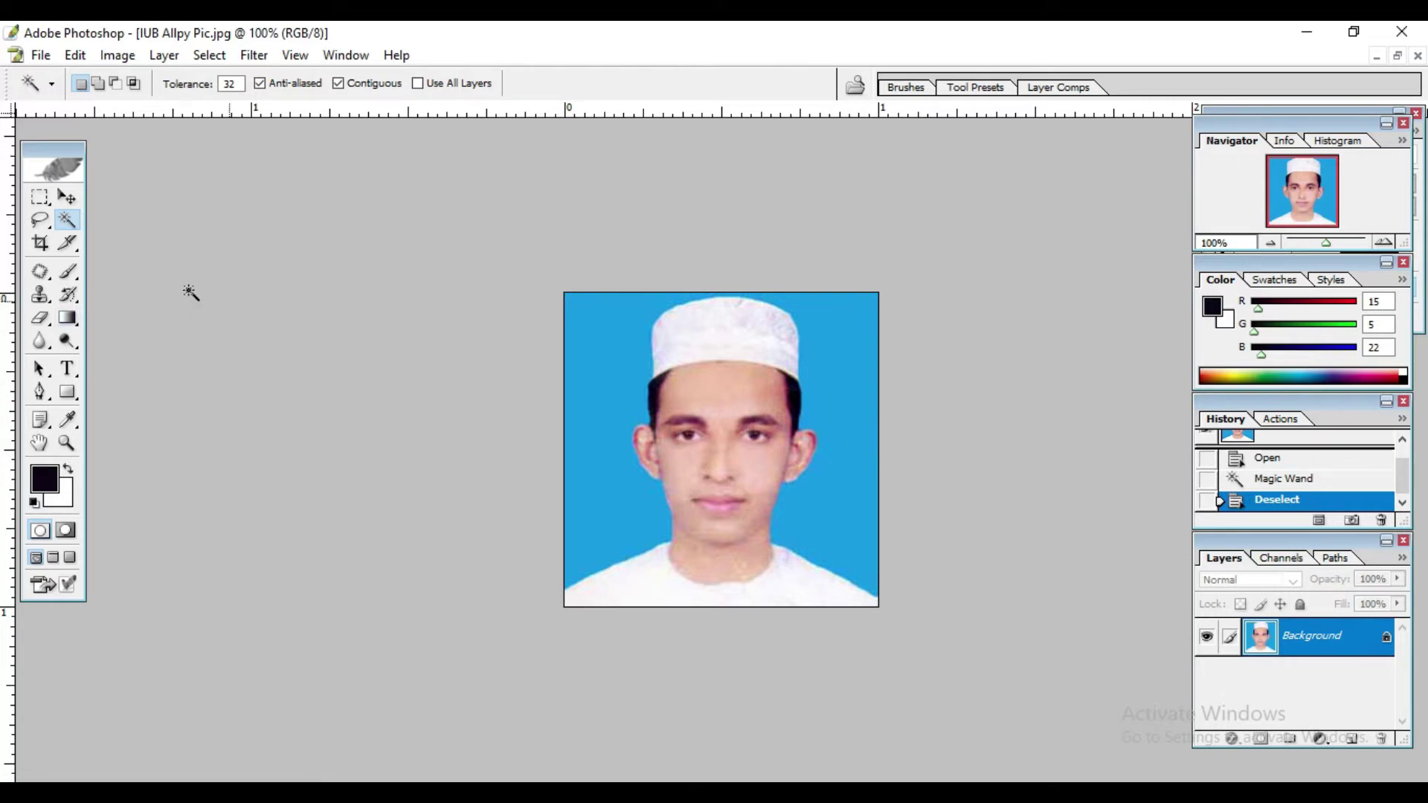
left_click(40, 295)
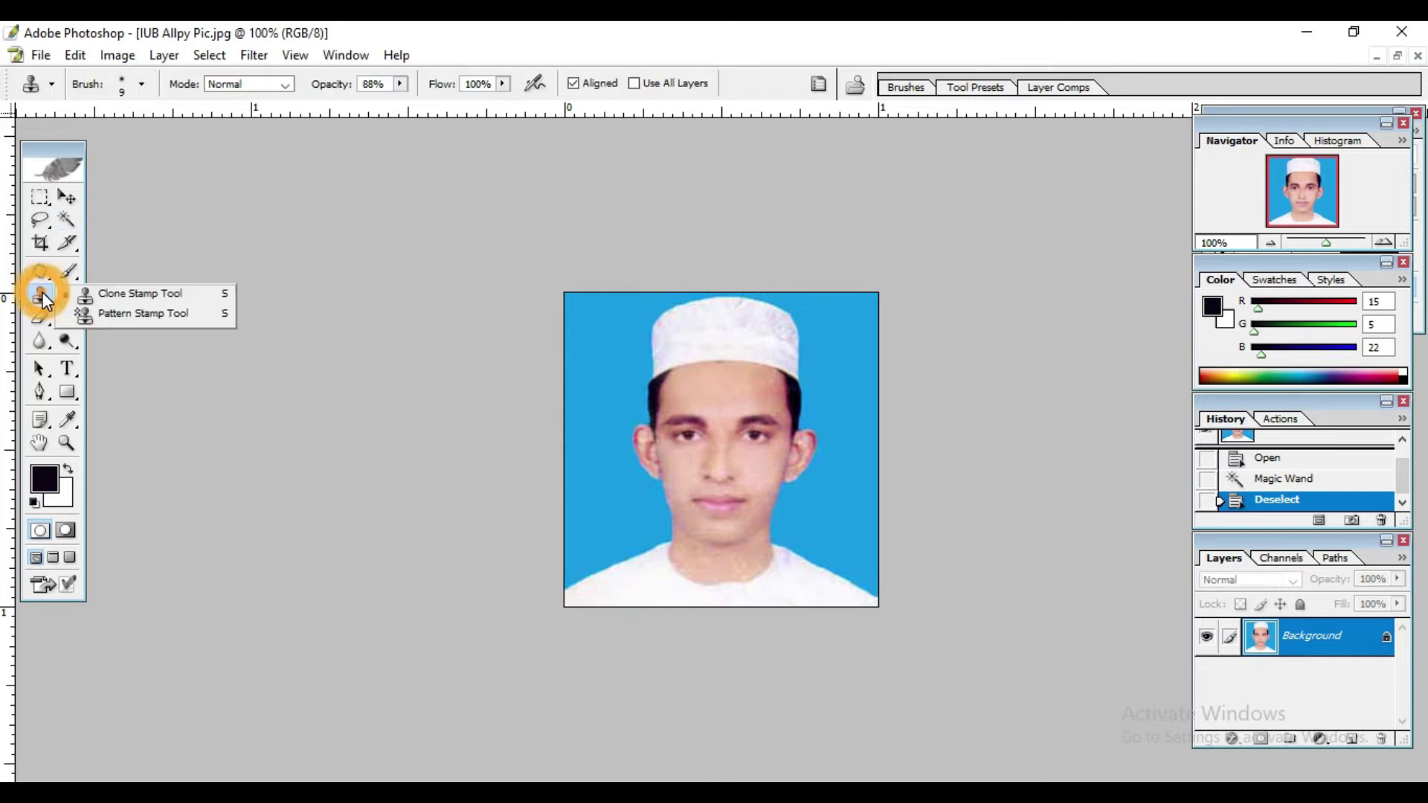
left_click(87, 297)
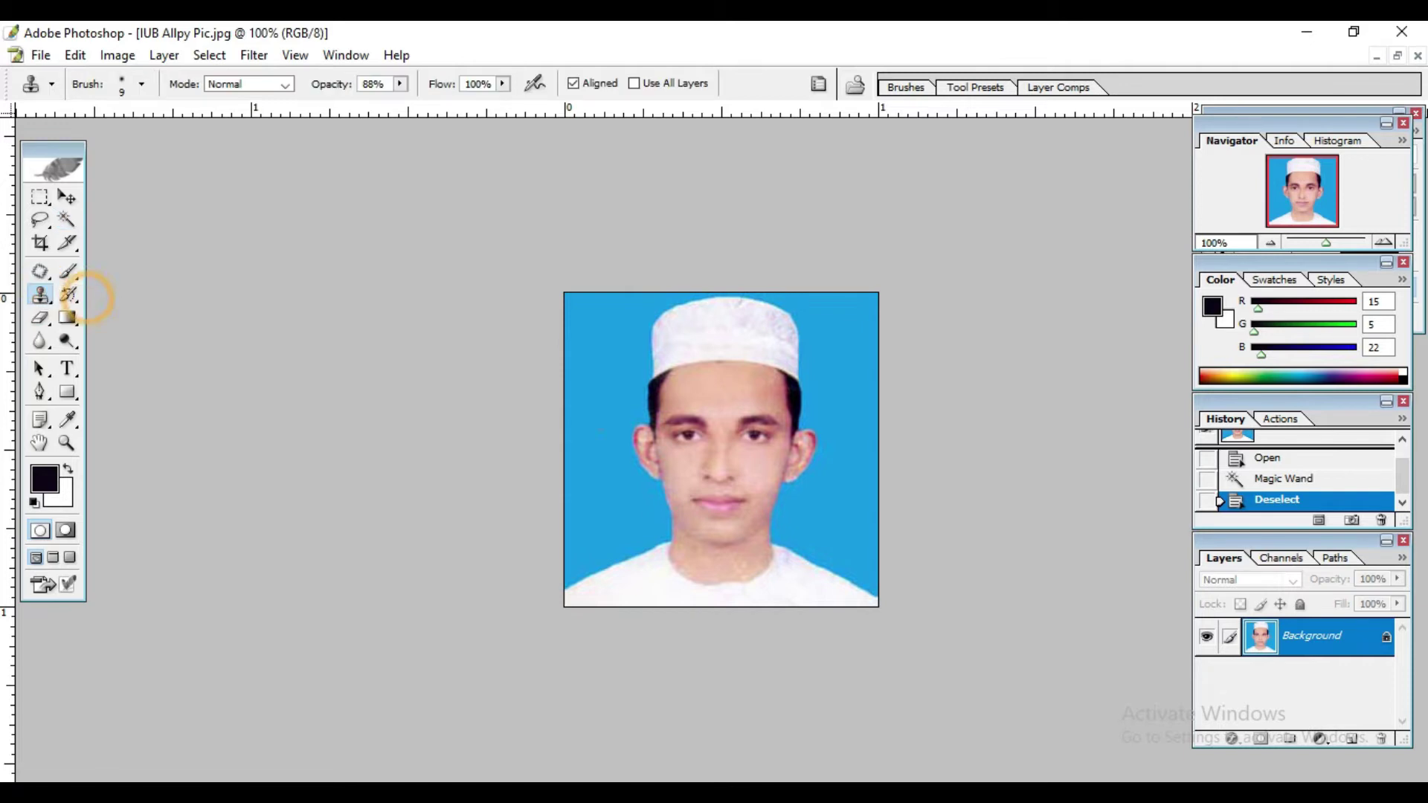
left_click(65, 294)
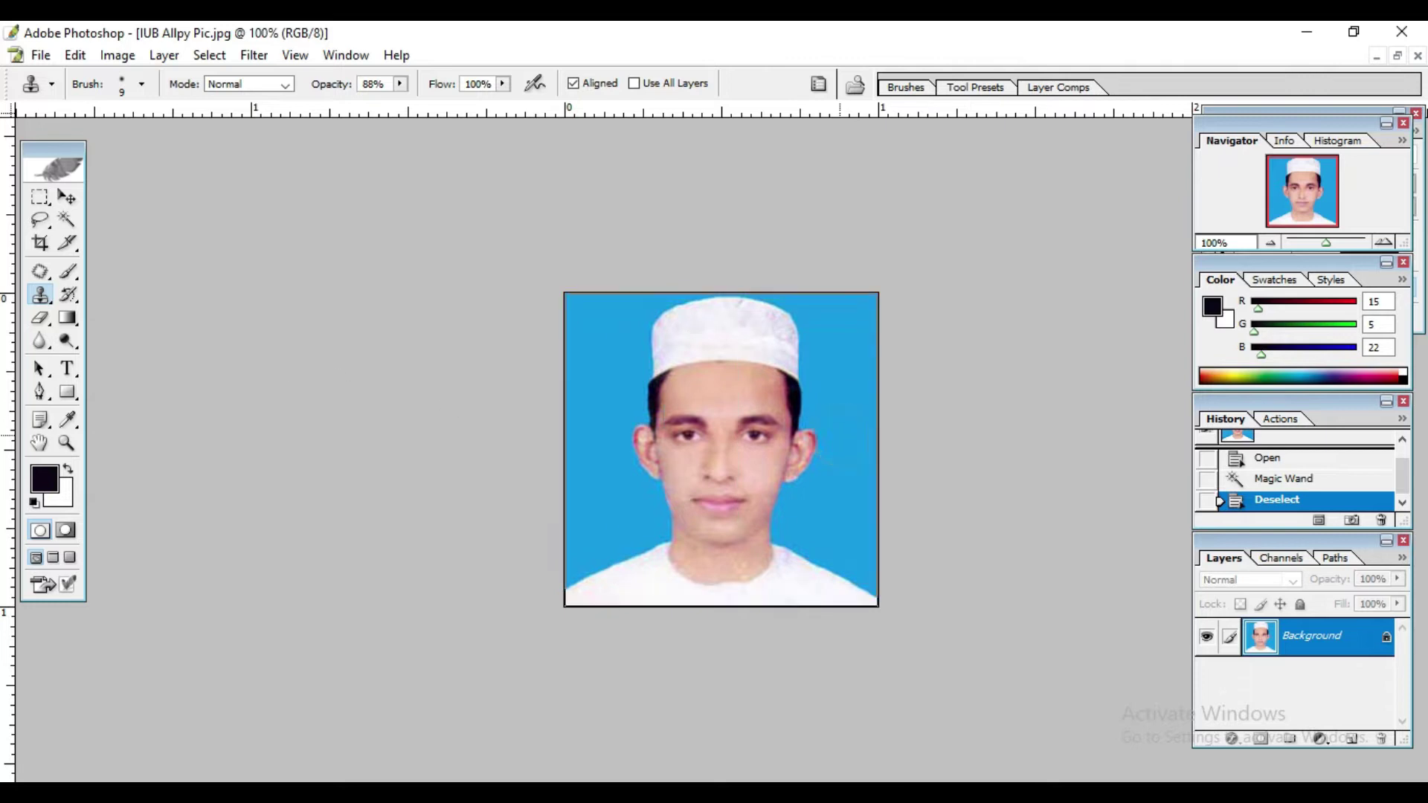
left_click(840, 436, "ctrl")
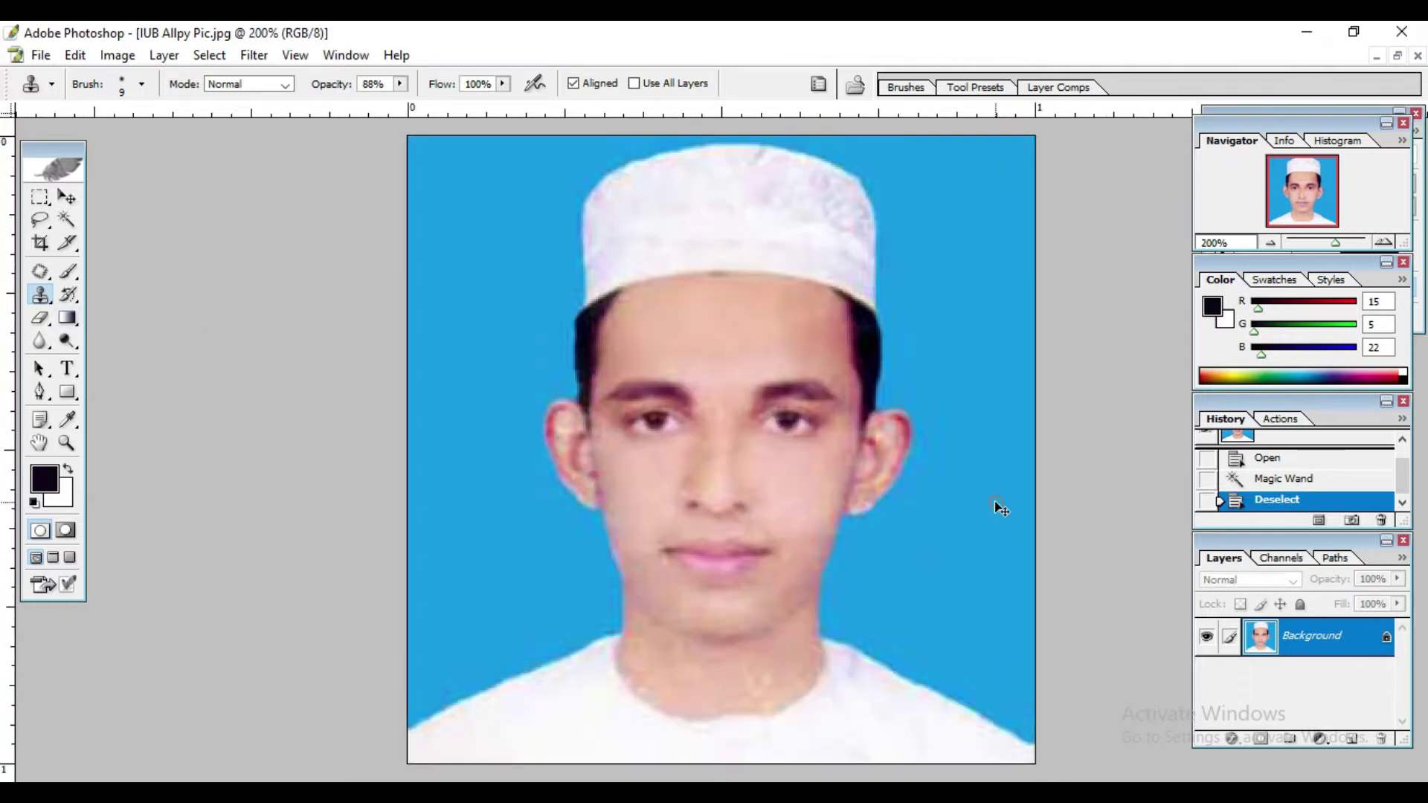
key("ctrl+minus")
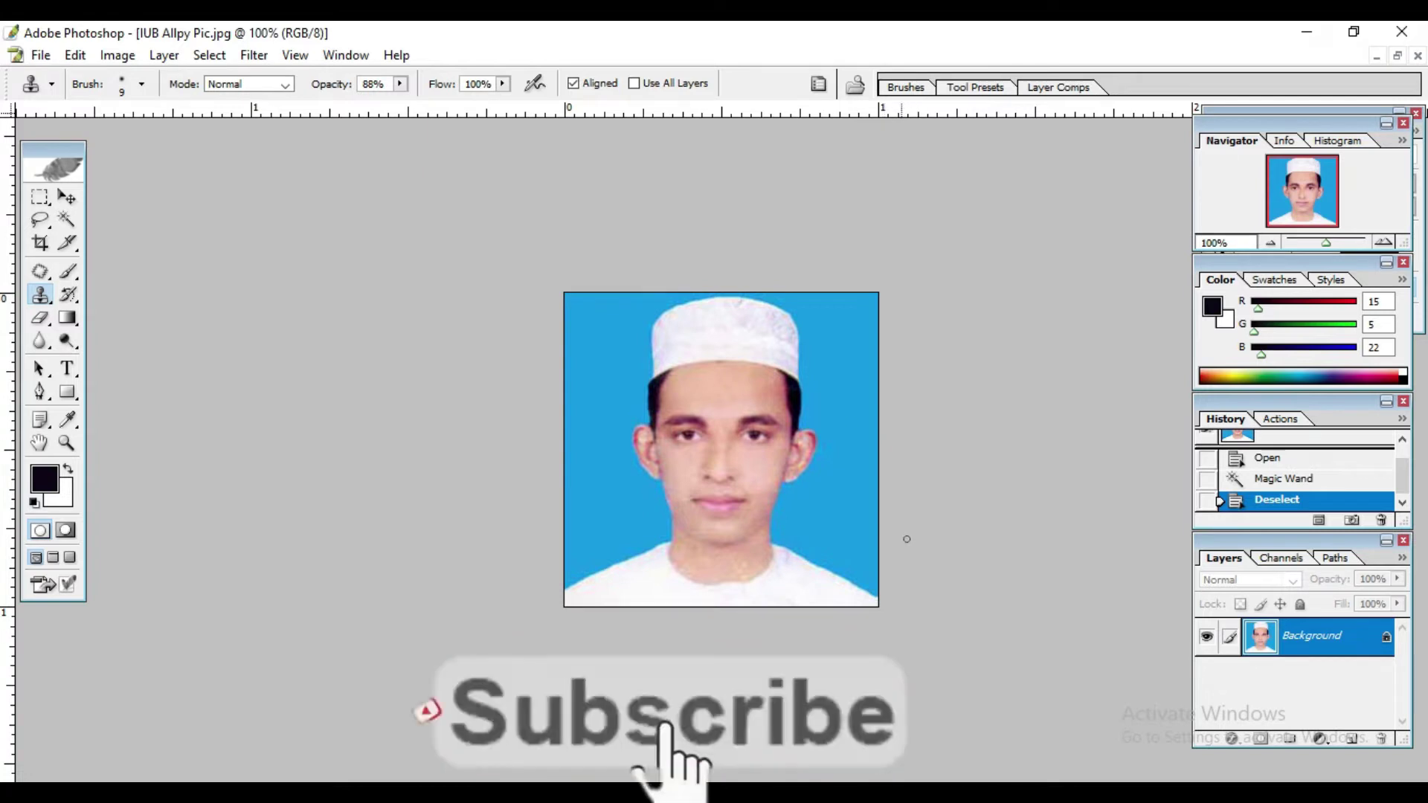
key("ctrl+plus")
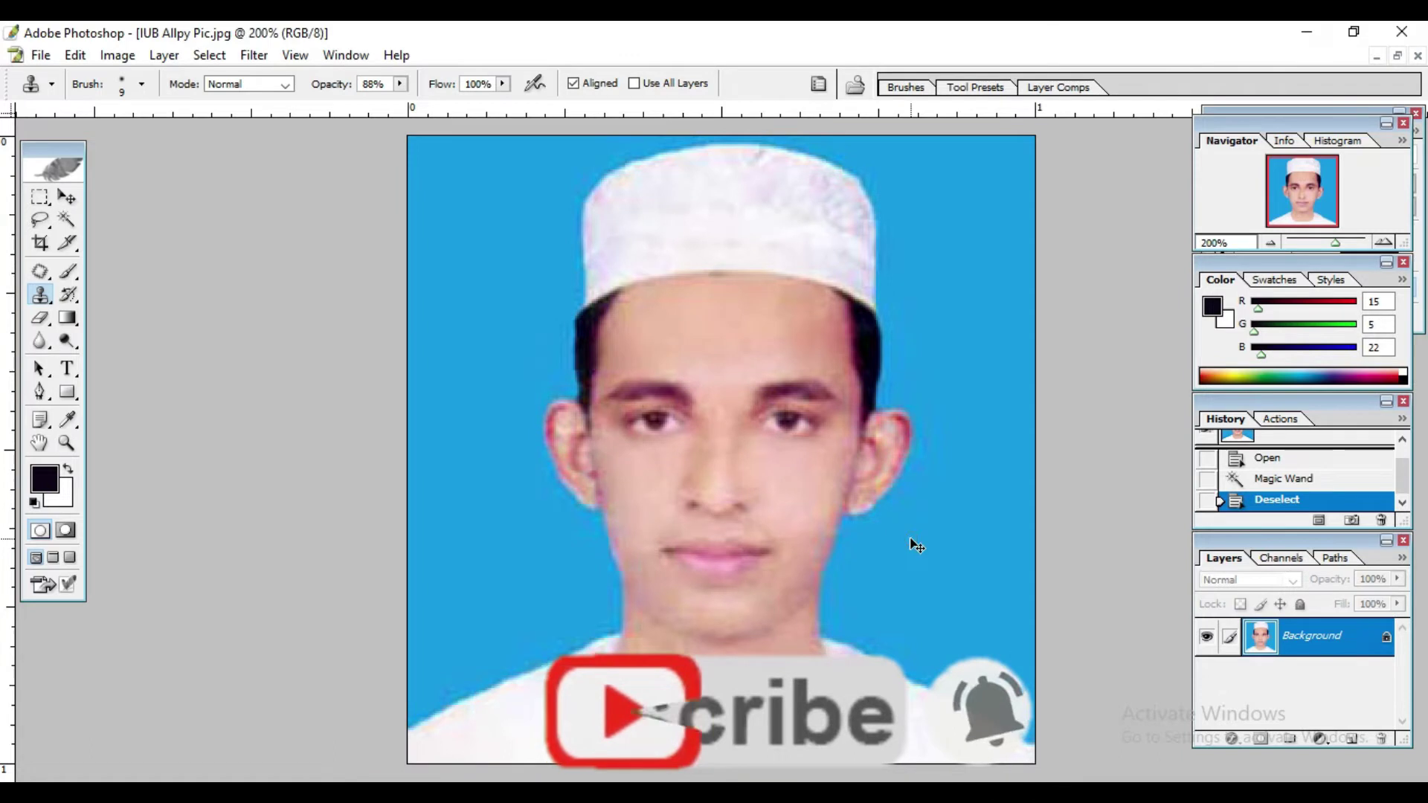
key("ctrl+minus")
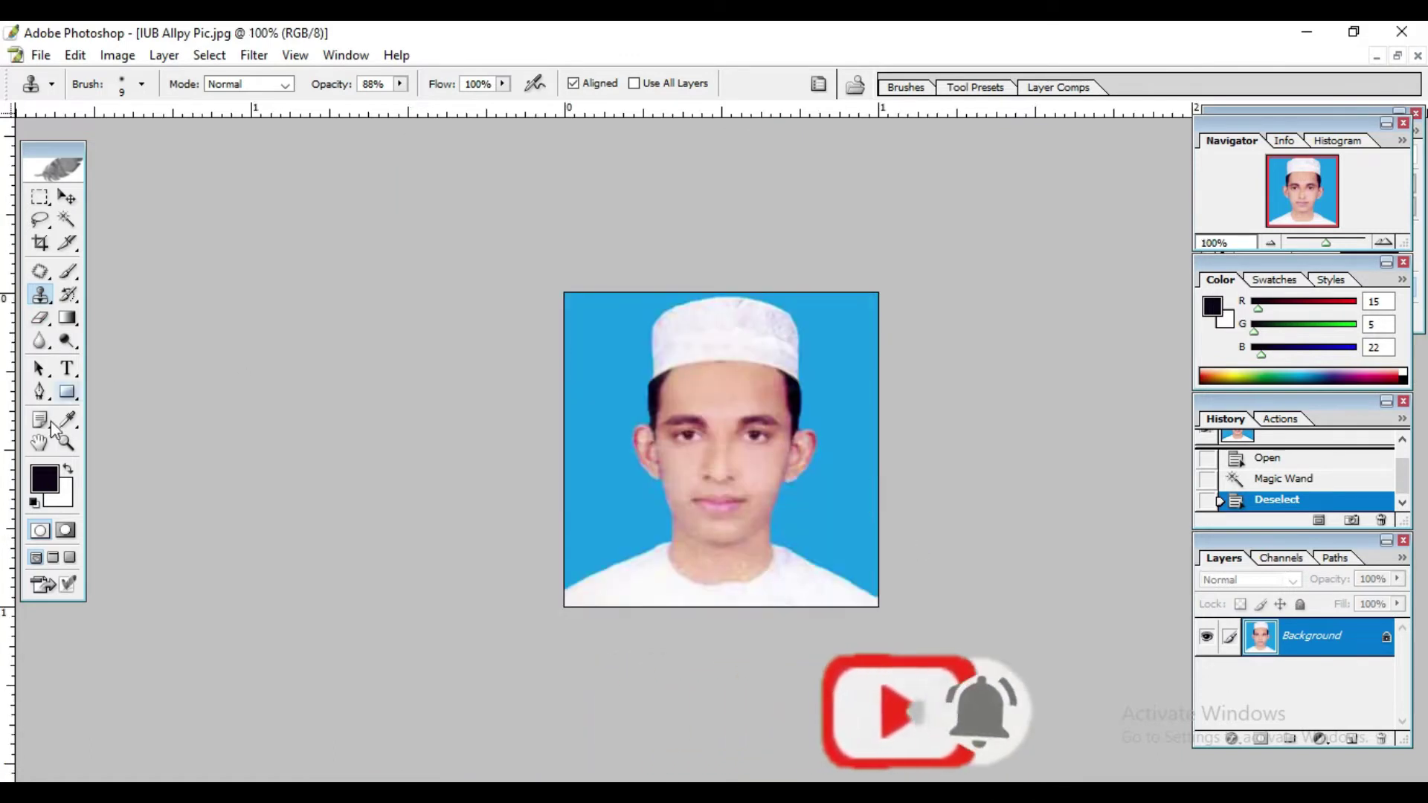
left_click(68, 418)
Sample the photo's blue as background colour, with white as foreground
left_click(119, 417)
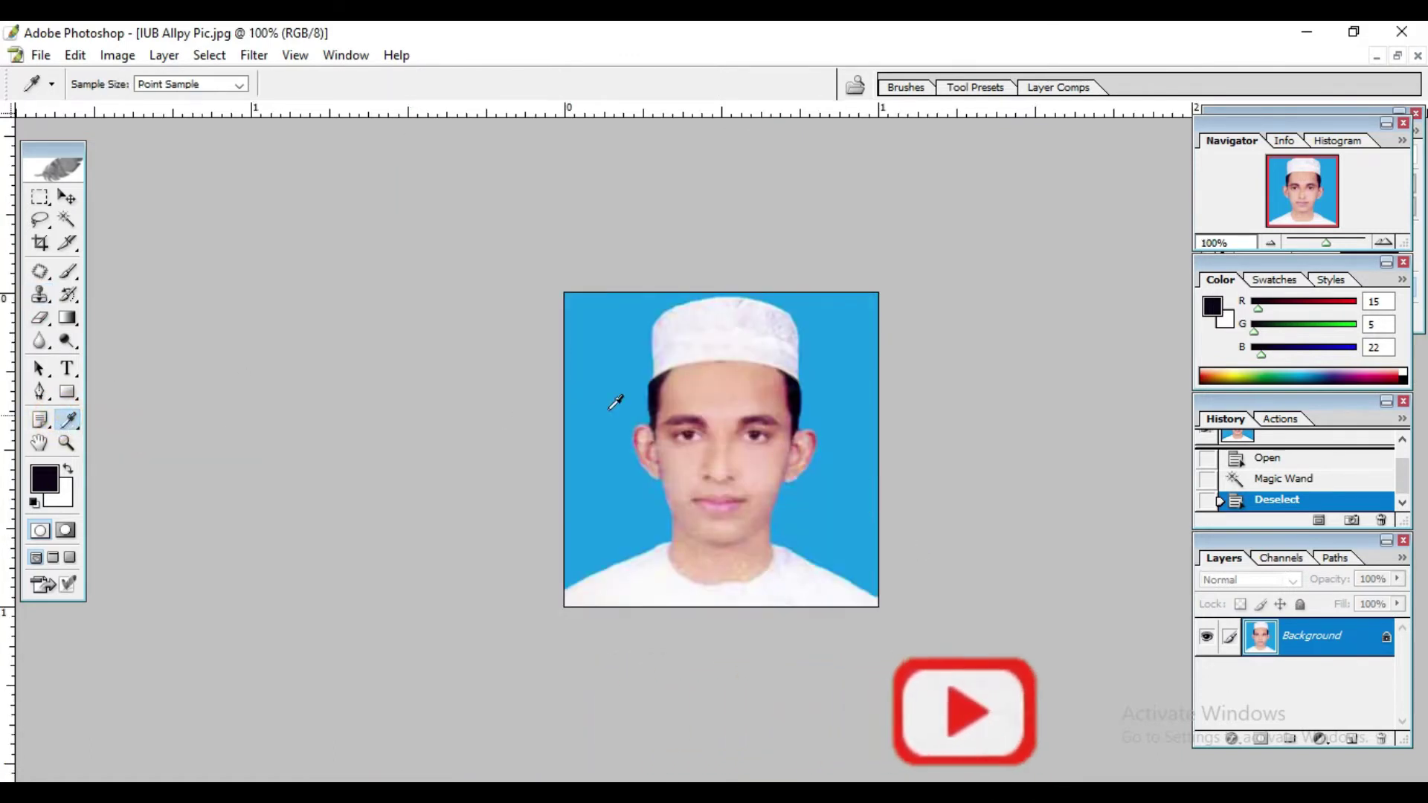
left_click(617, 336)
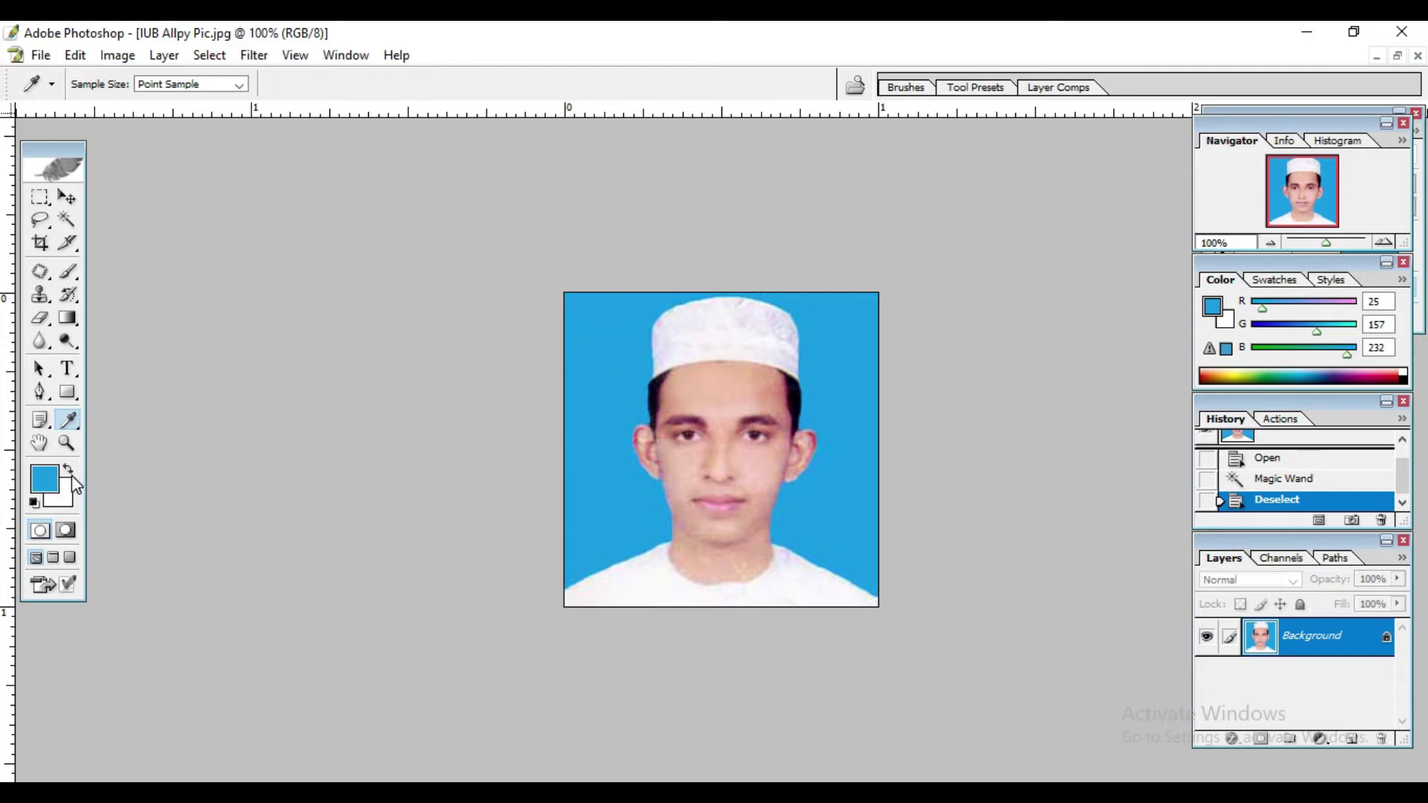
left_click(69, 472)
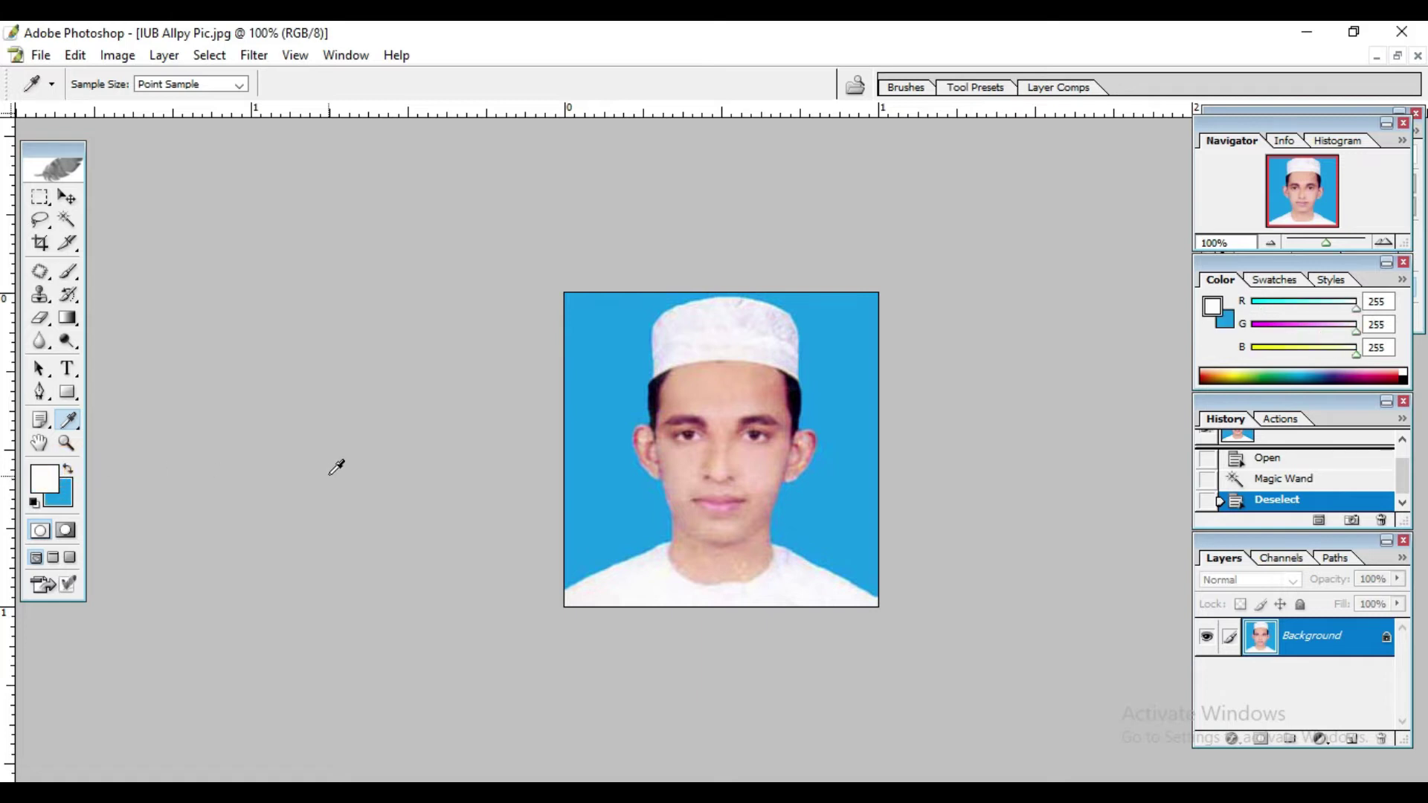
Magic Wand the blue background, fill it with blue, deselect, and zoom in
key("w")
left_click(863, 458)
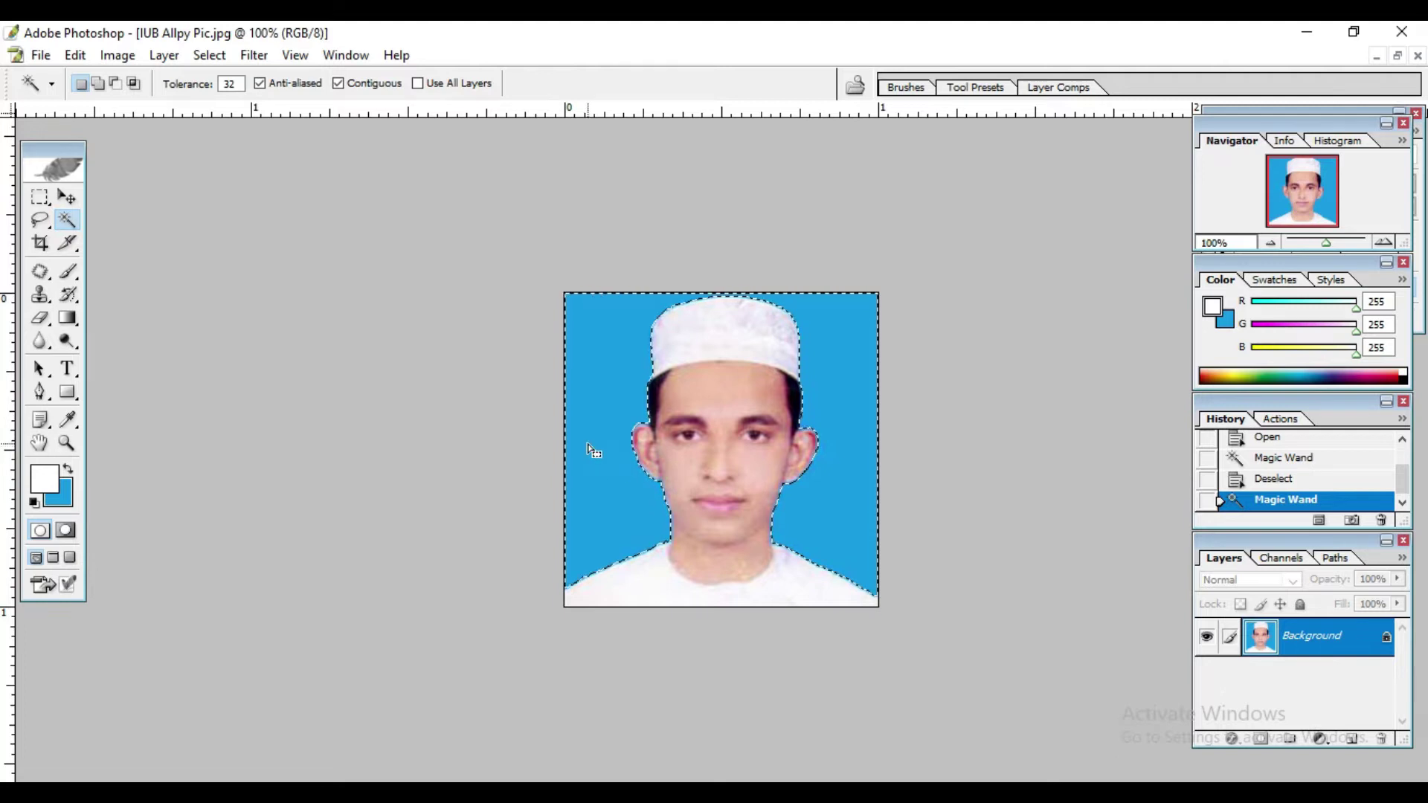
key("ctrl+BackSpace")
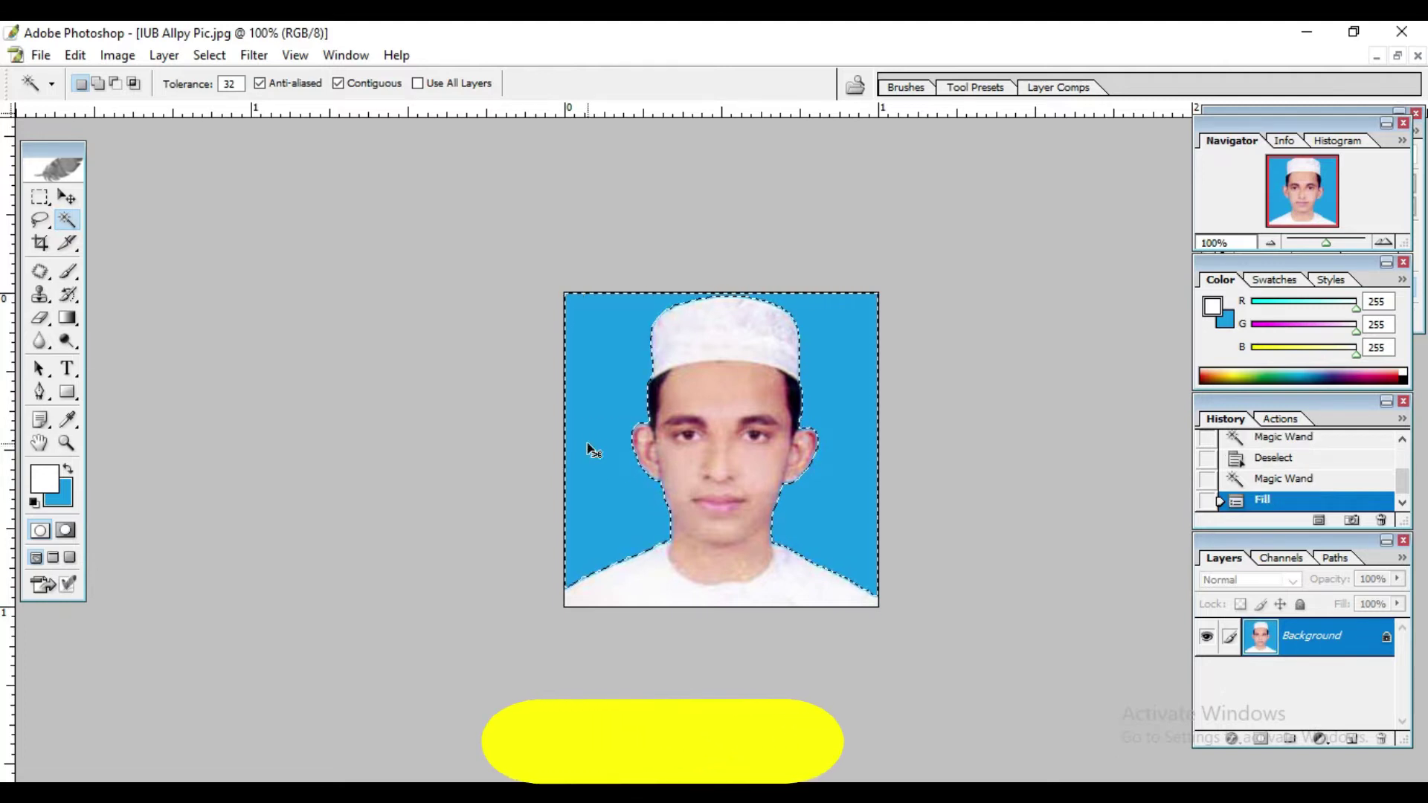
key("ctrl+d")
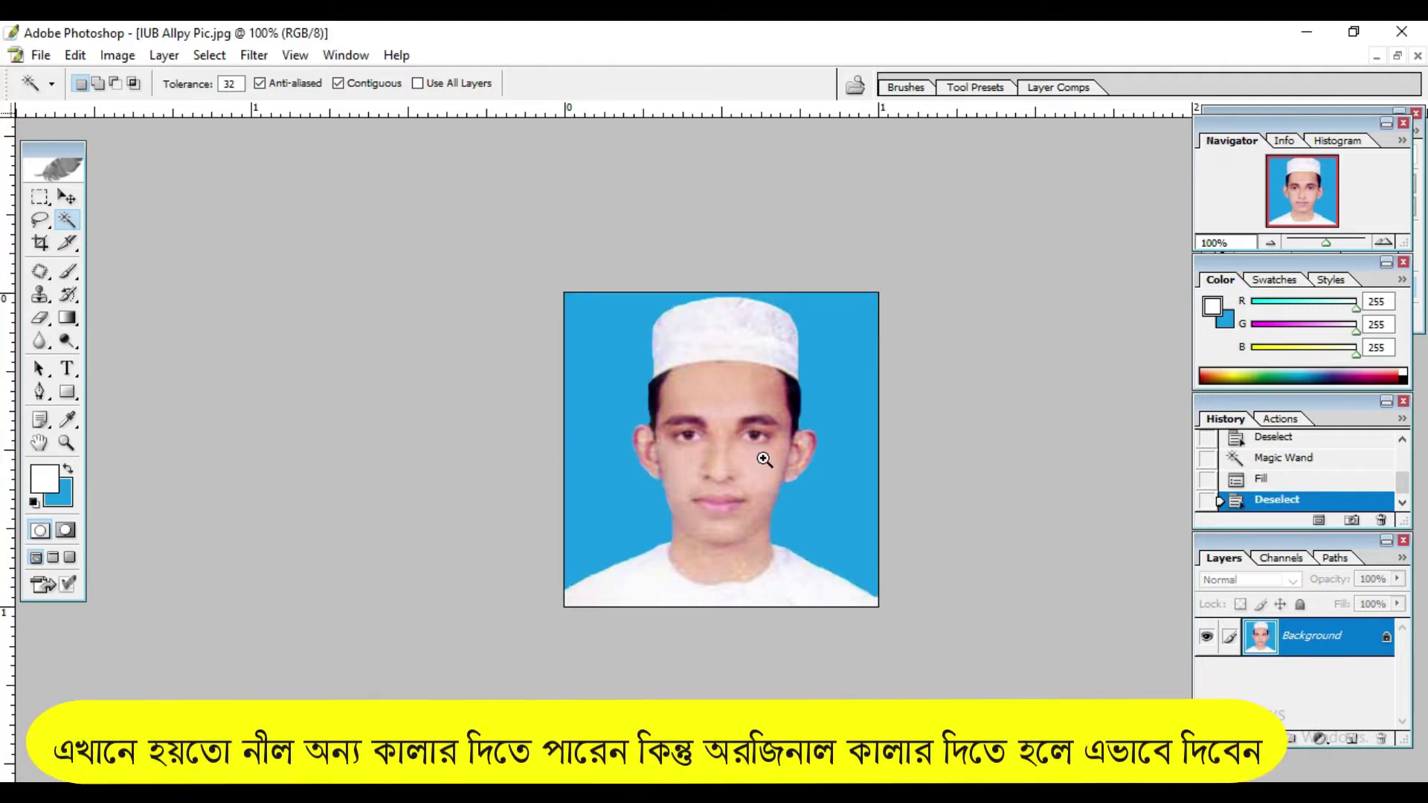
key("ctrl+plus")
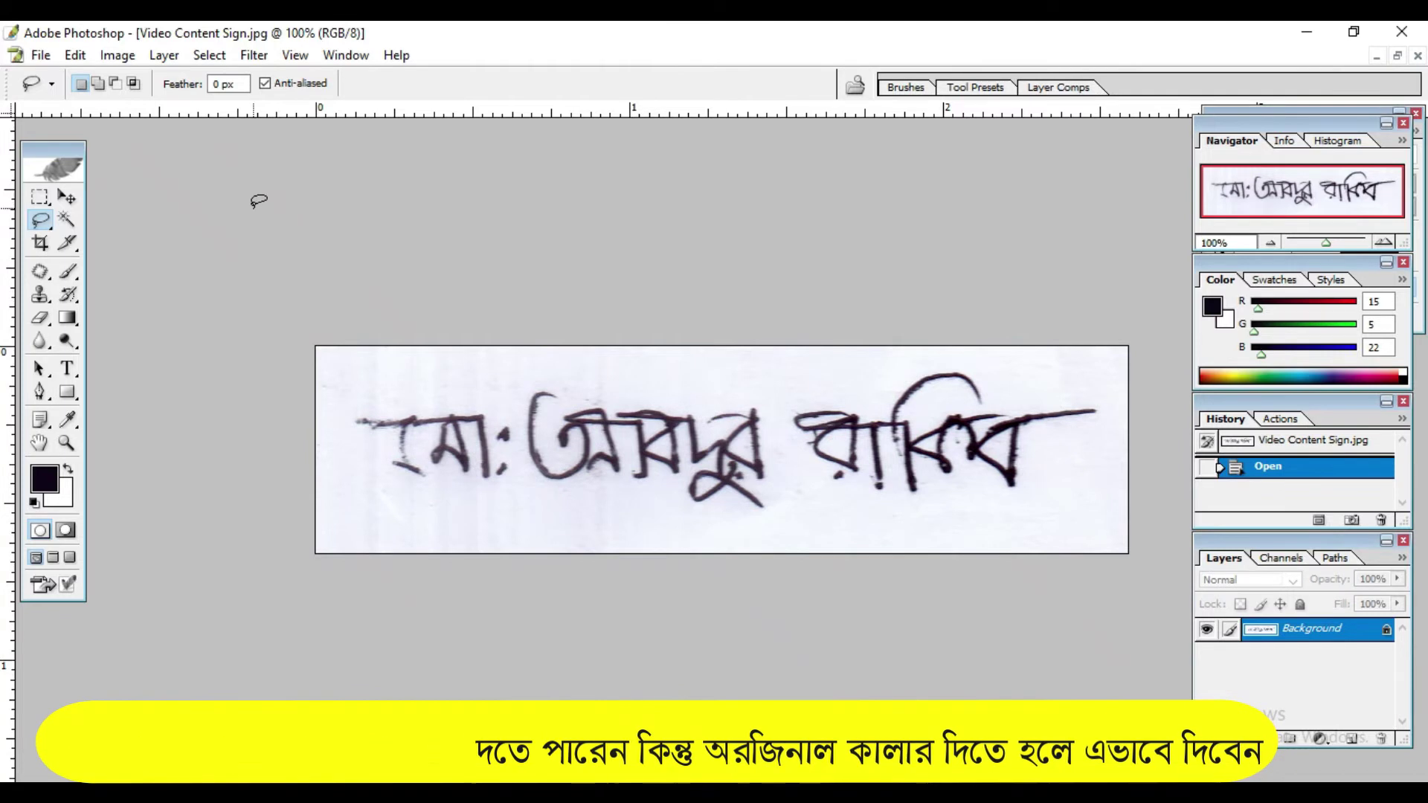
Convert the signature's Background to Layer 0 and duplicate it as Layer 0 copy
double_click(1367, 641)
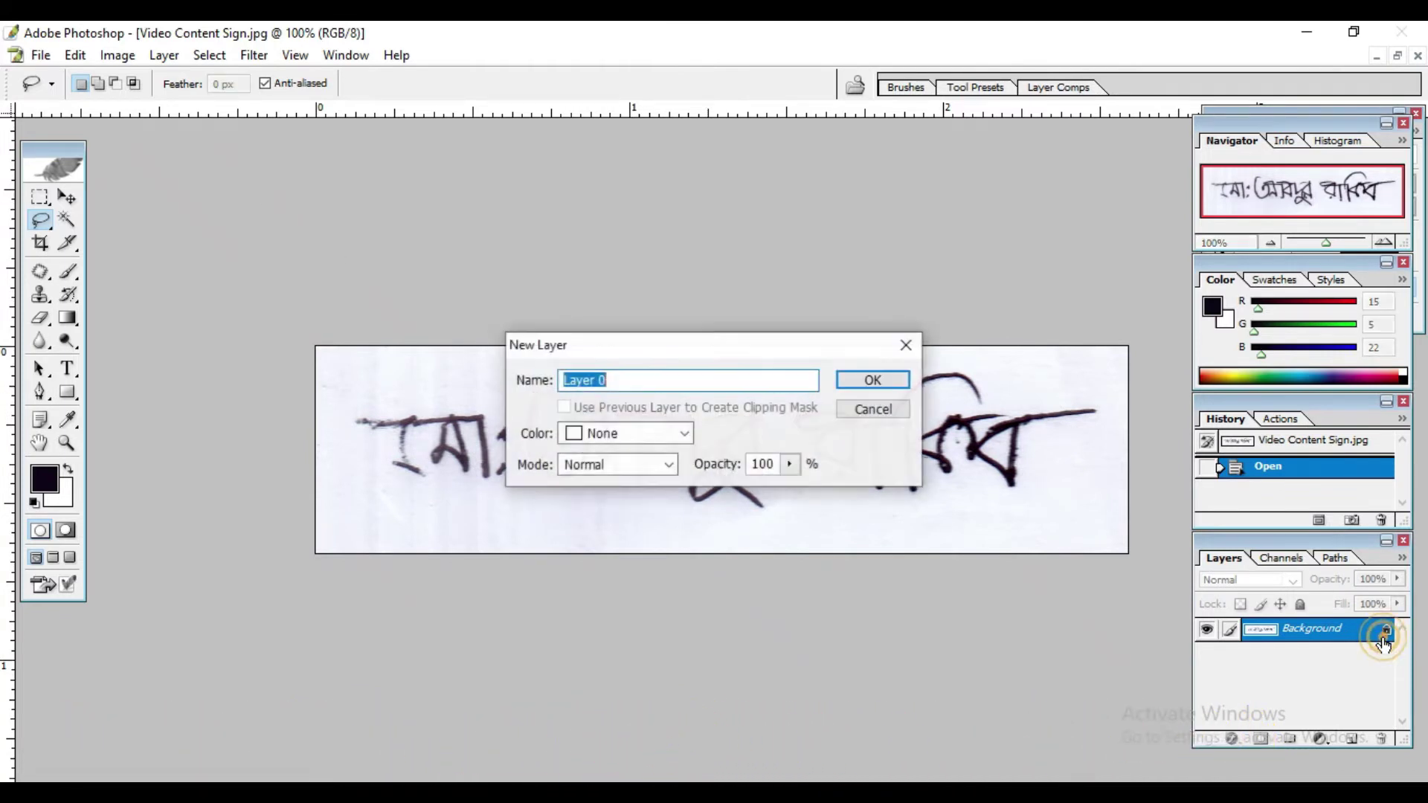
left_click(885, 383)
key("ctrl+j")
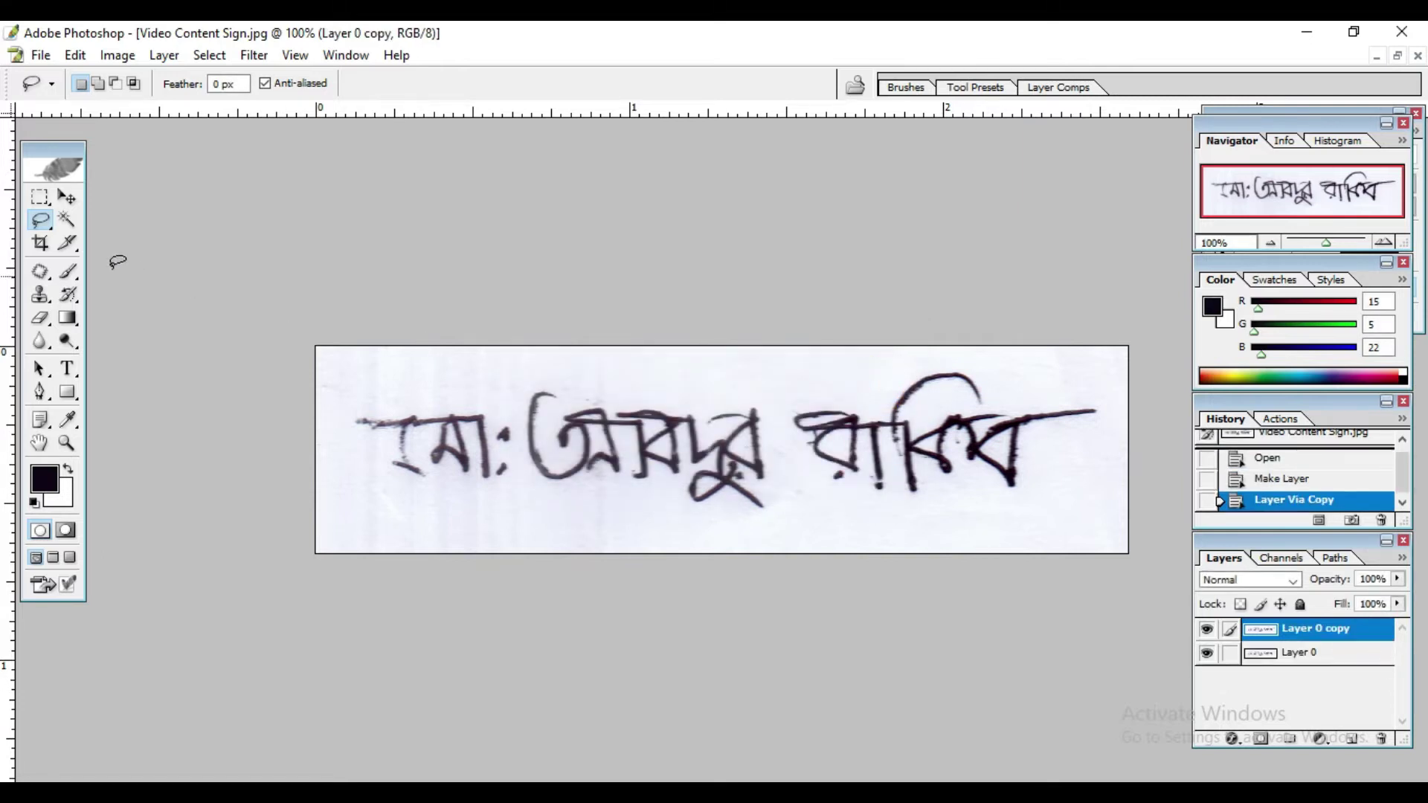
Mask Layer 0 copy with the inverted white-paper selection and hide Layer 0
left_click(66, 220)
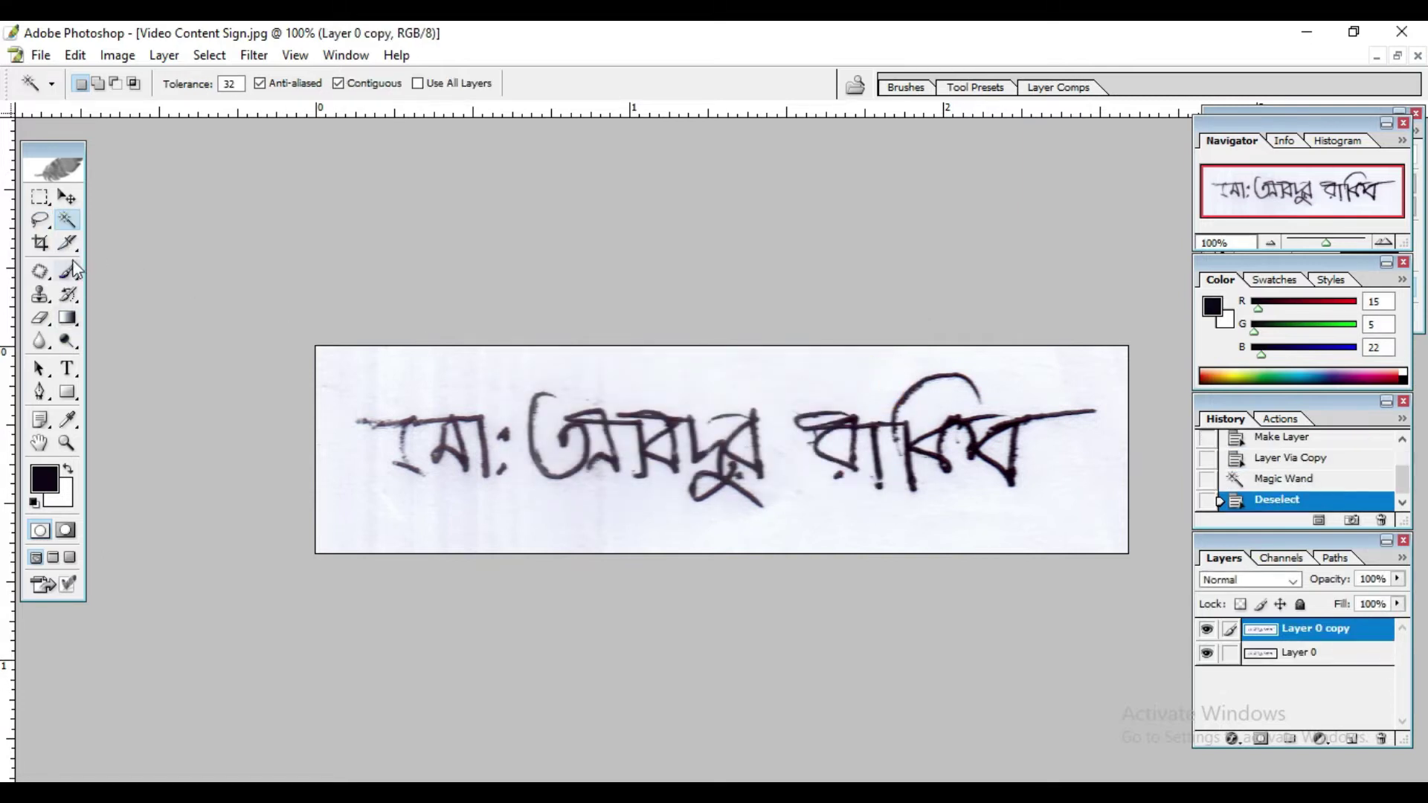
left_click(419, 385)
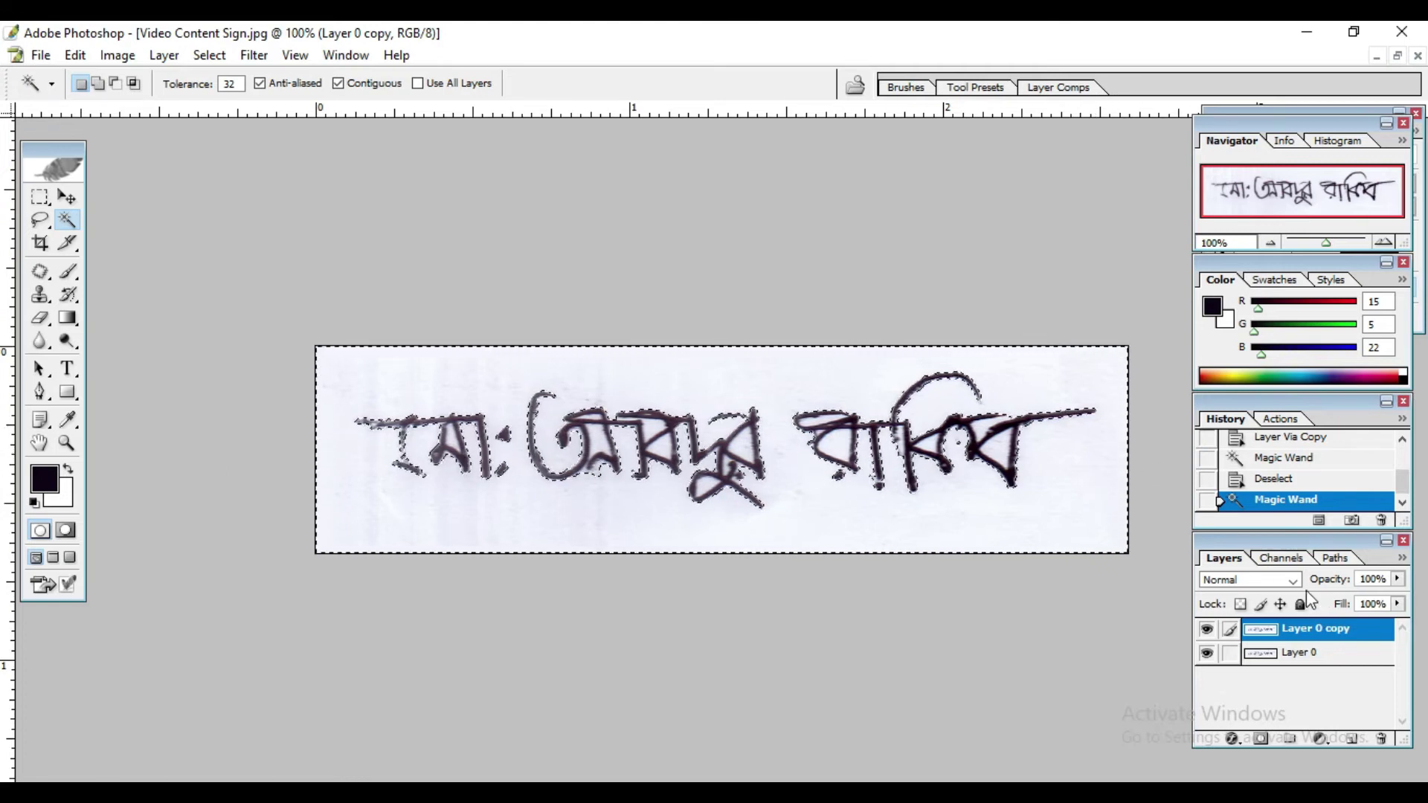
key("ctrl+shift+i")
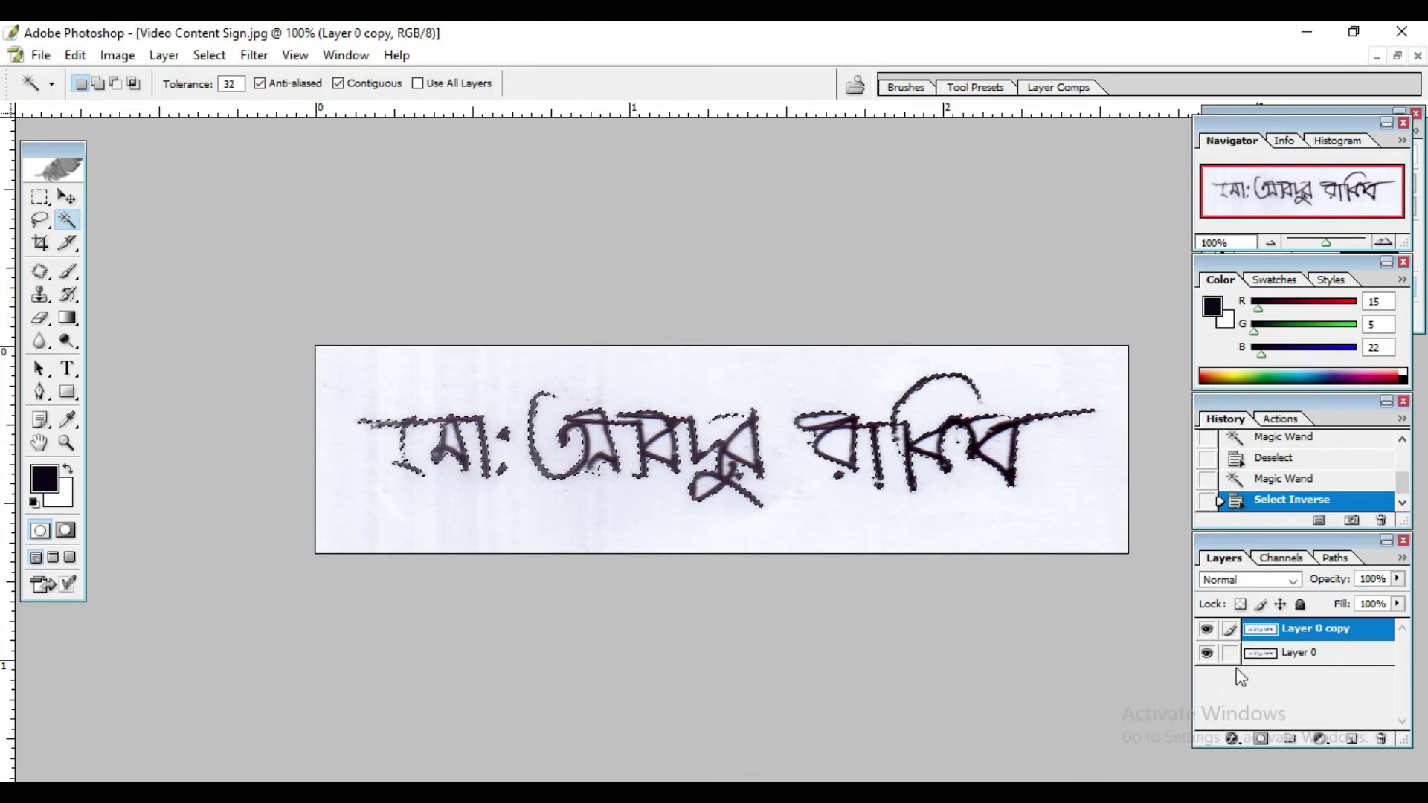
left_click(1261, 739)
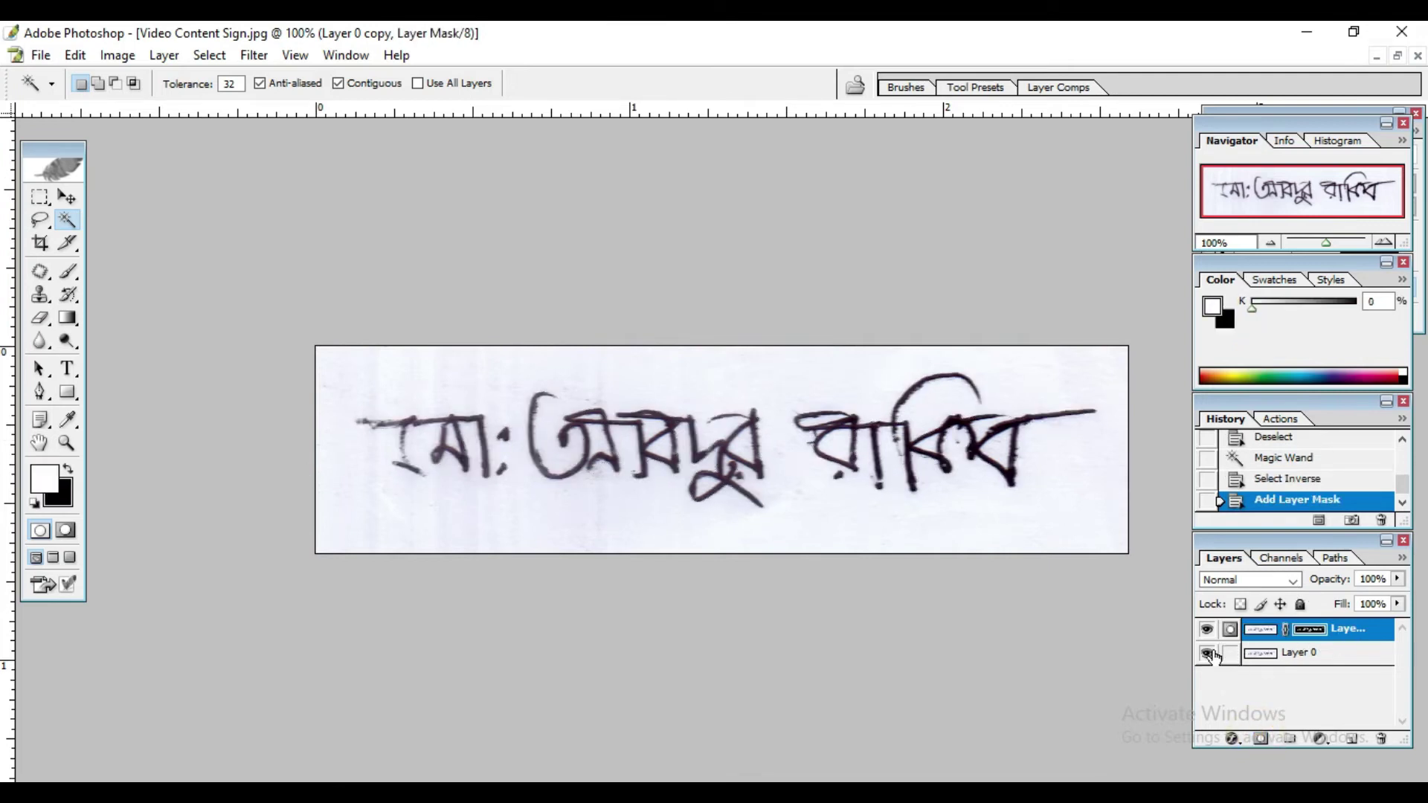
left_click(1208, 653)
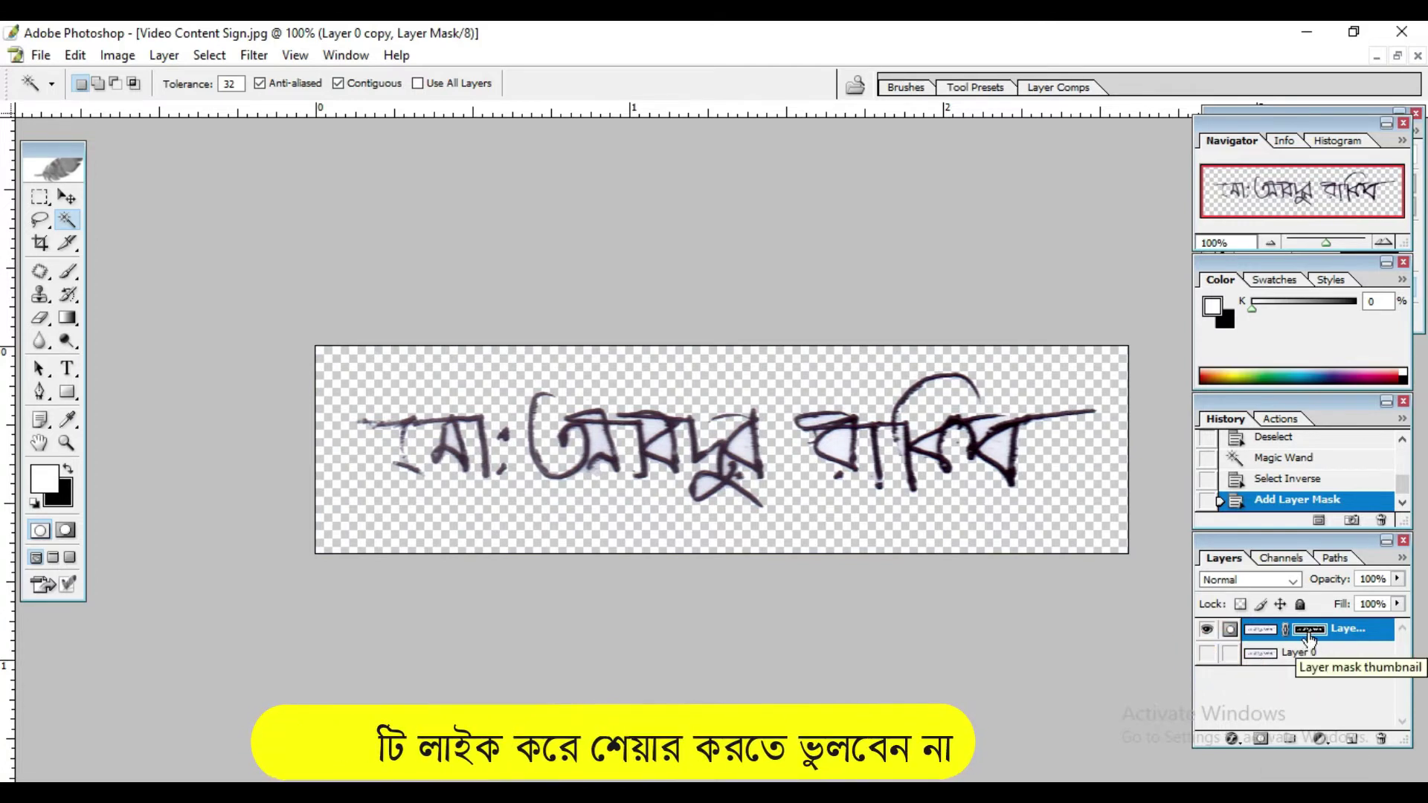
Apply the layer mask permanently and zoom to 200% on the signature
right_click(1309, 637)
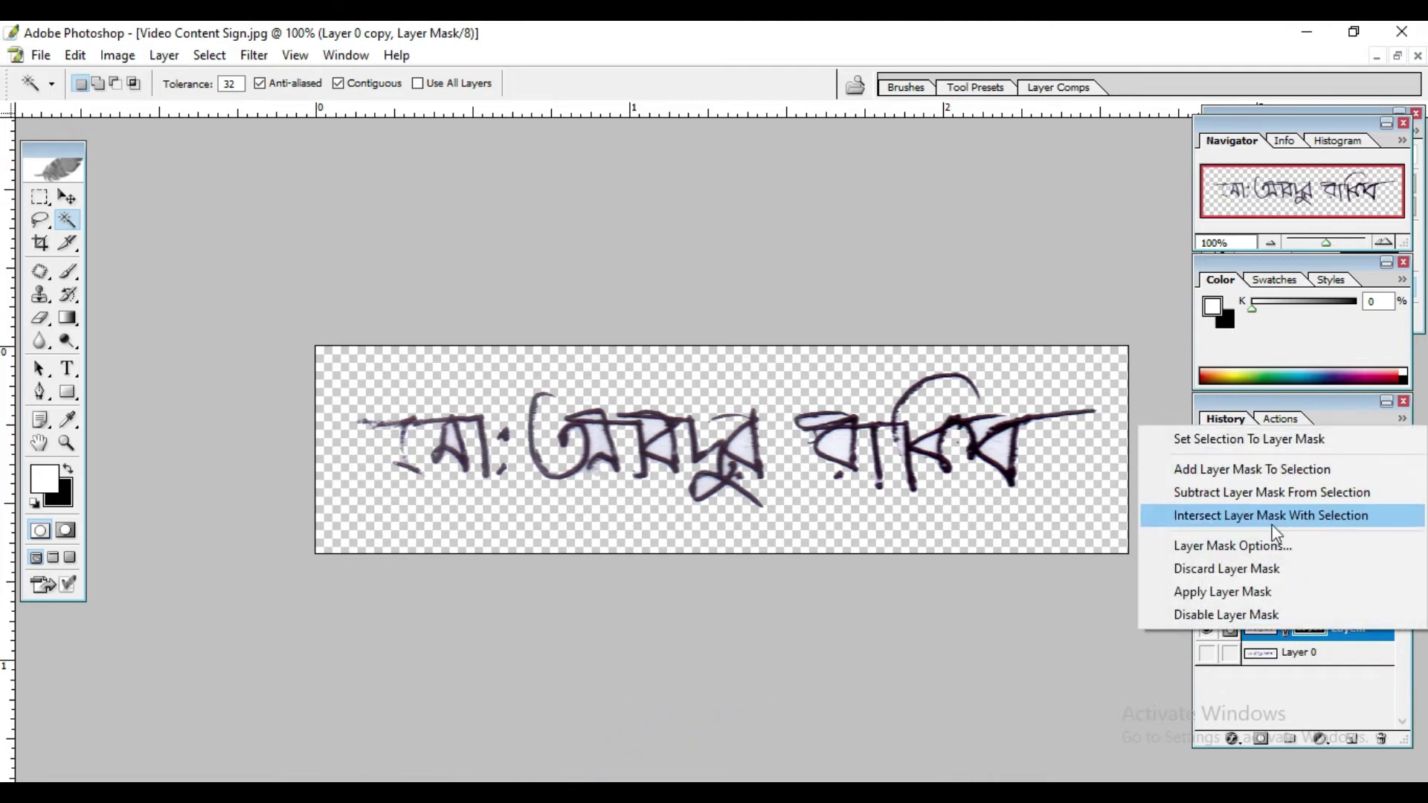
left_click(1241, 593)
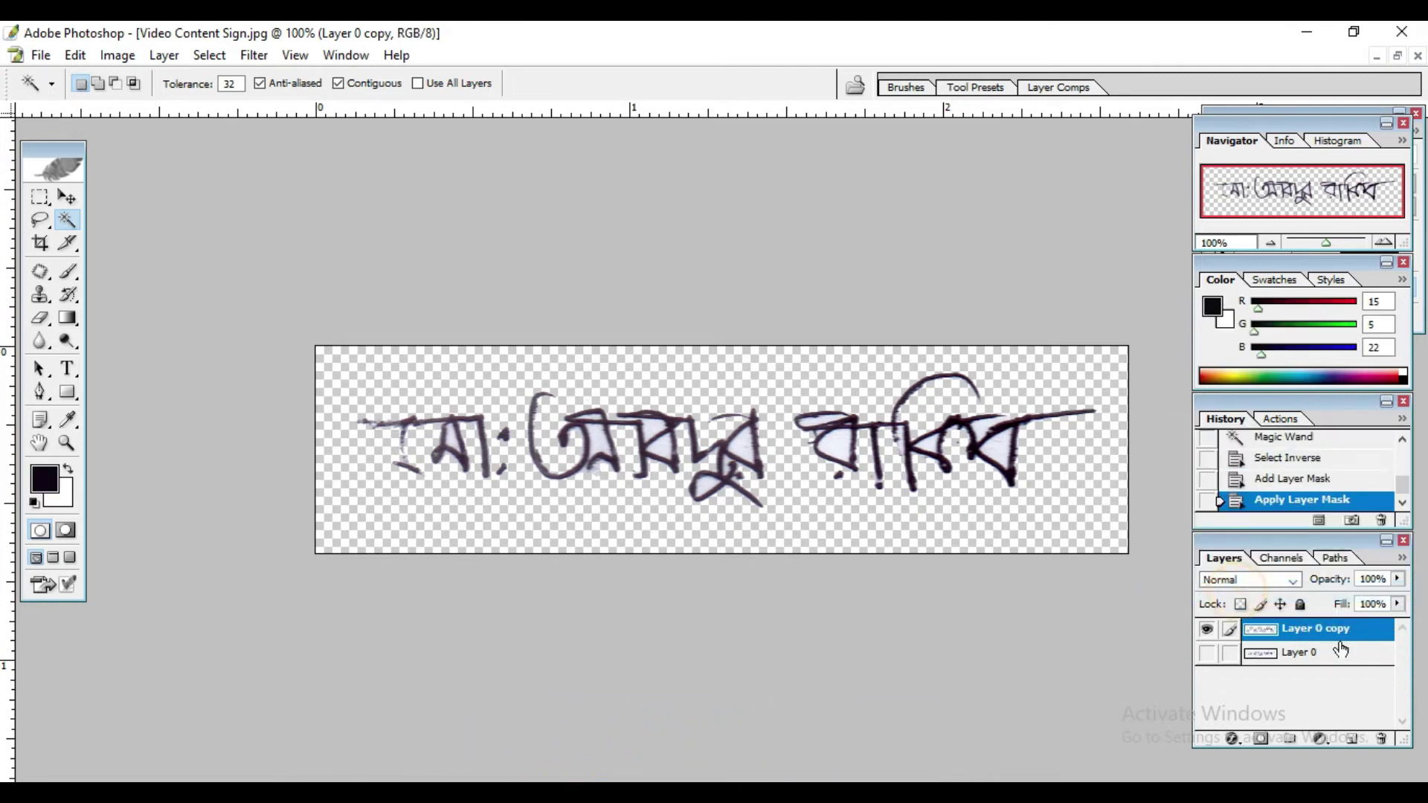
left_click(648, 457, "ctrl")
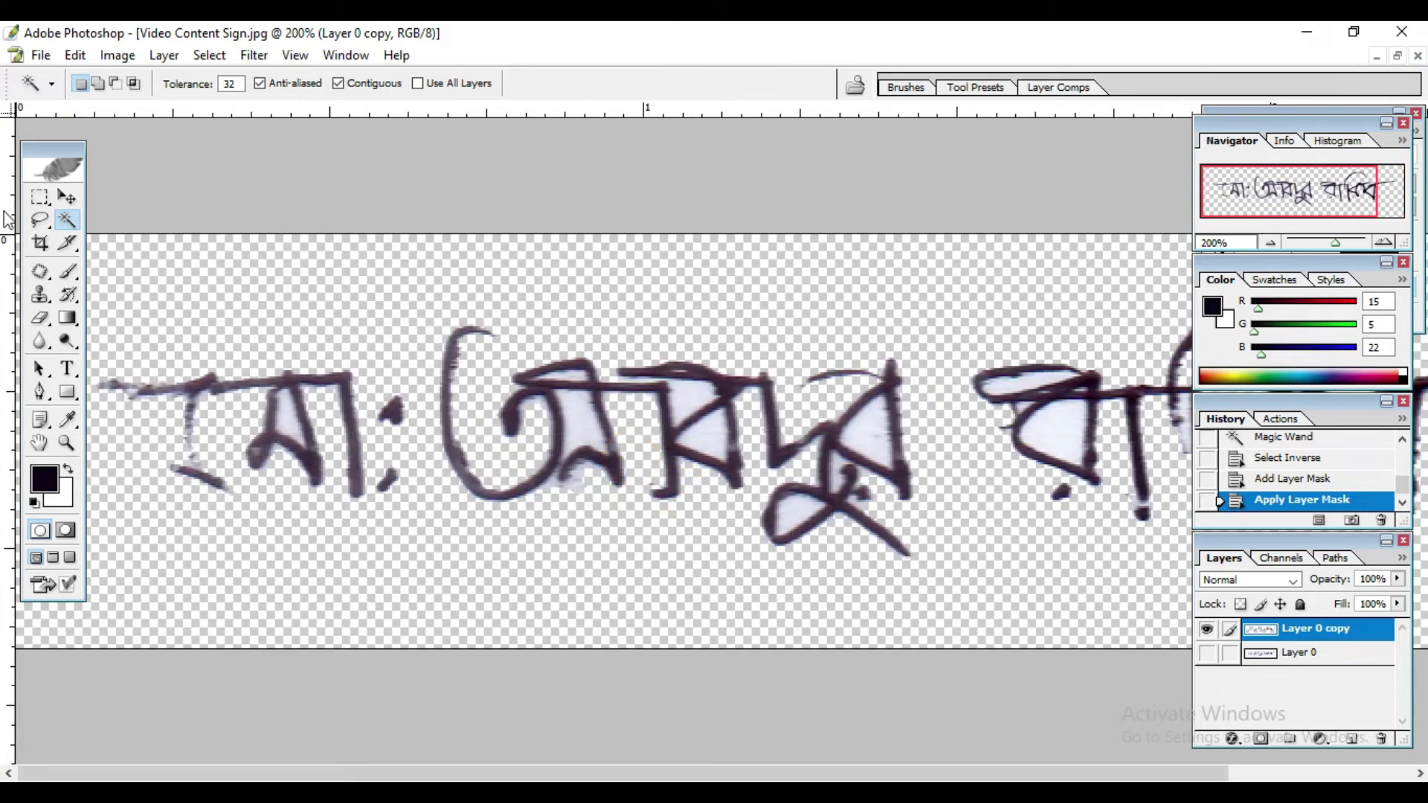
Select the white counters and loops inside the letters and delete them
left_click(290, 415, "shift")
left_click(581, 420)
left_click(706, 435)
left_click(690, 393)
left_click(869, 427)
left_click(793, 506)
left_click(1051, 429)
left_click(1004, 377)
key("Delete")
key("ctrl+d")
Clear the remaining white inside the last letter at 100% view
left_click_drag(816, 491, 605, 490)
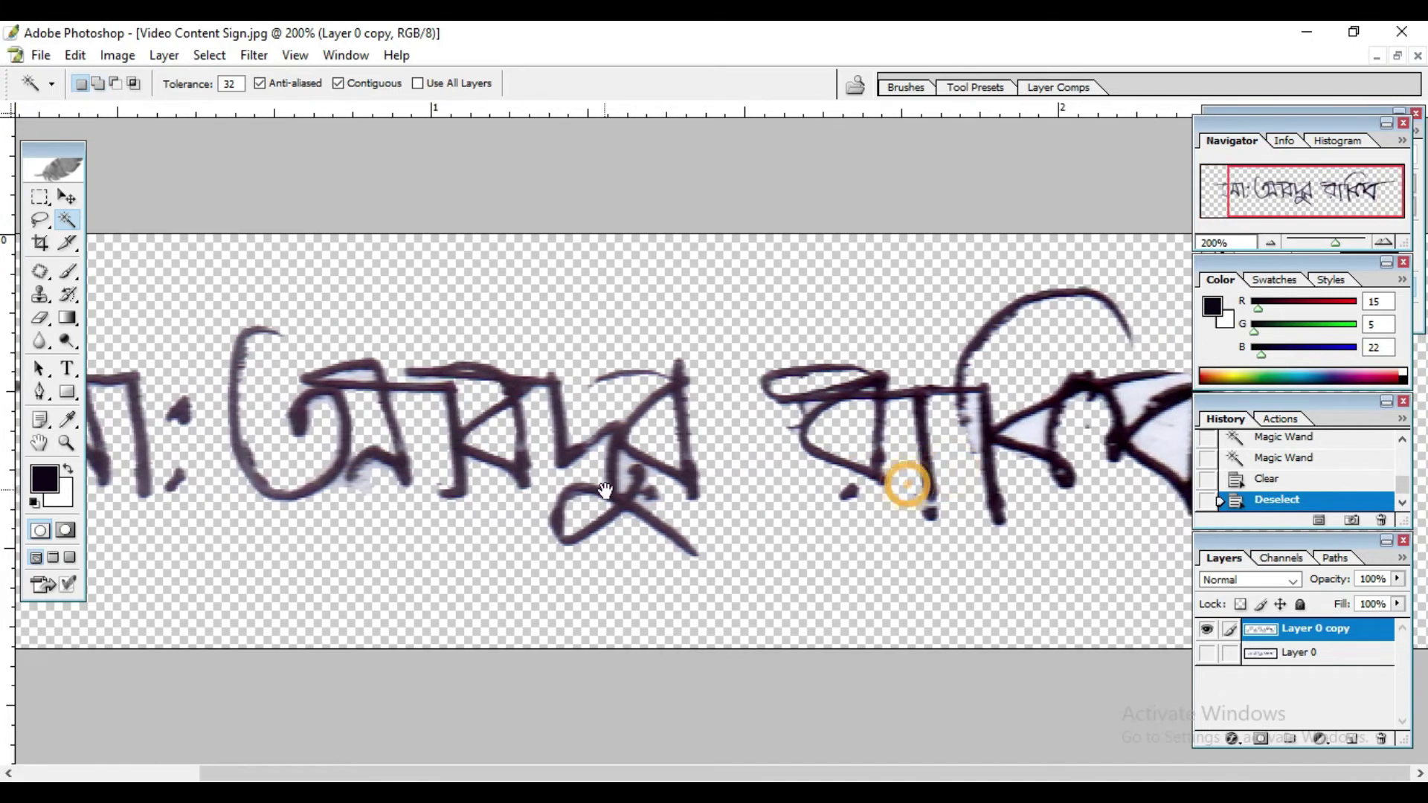
key("ctrl+minus")
left_click(995, 445)
left_click(988, 426, "shift")
left_click(924, 442, "shift")
key("Delete")
key("ctrl+d")
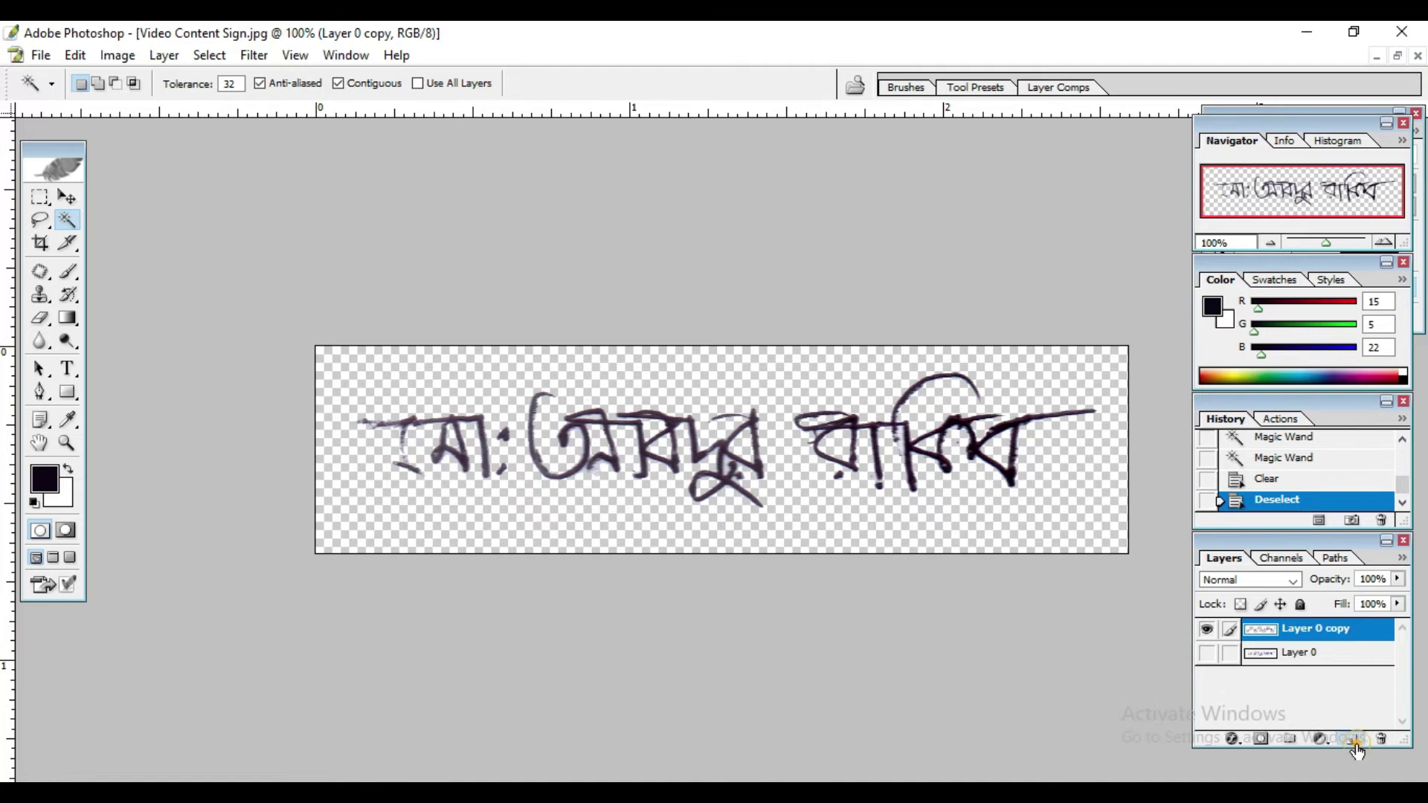
Add a new layer below the signature and fill it with the dark colour
left_click(1353, 740, "ctrl")
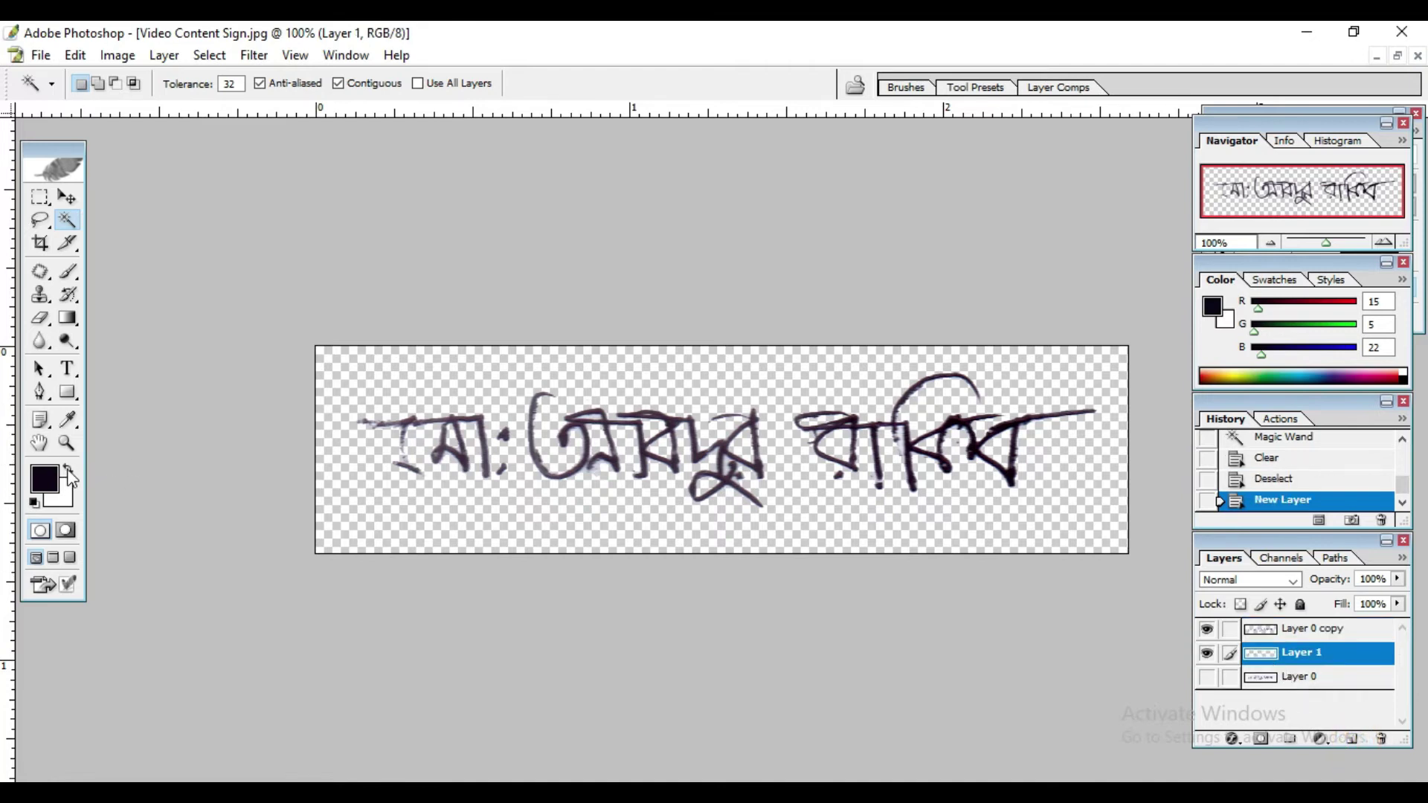
left_click(69, 469)
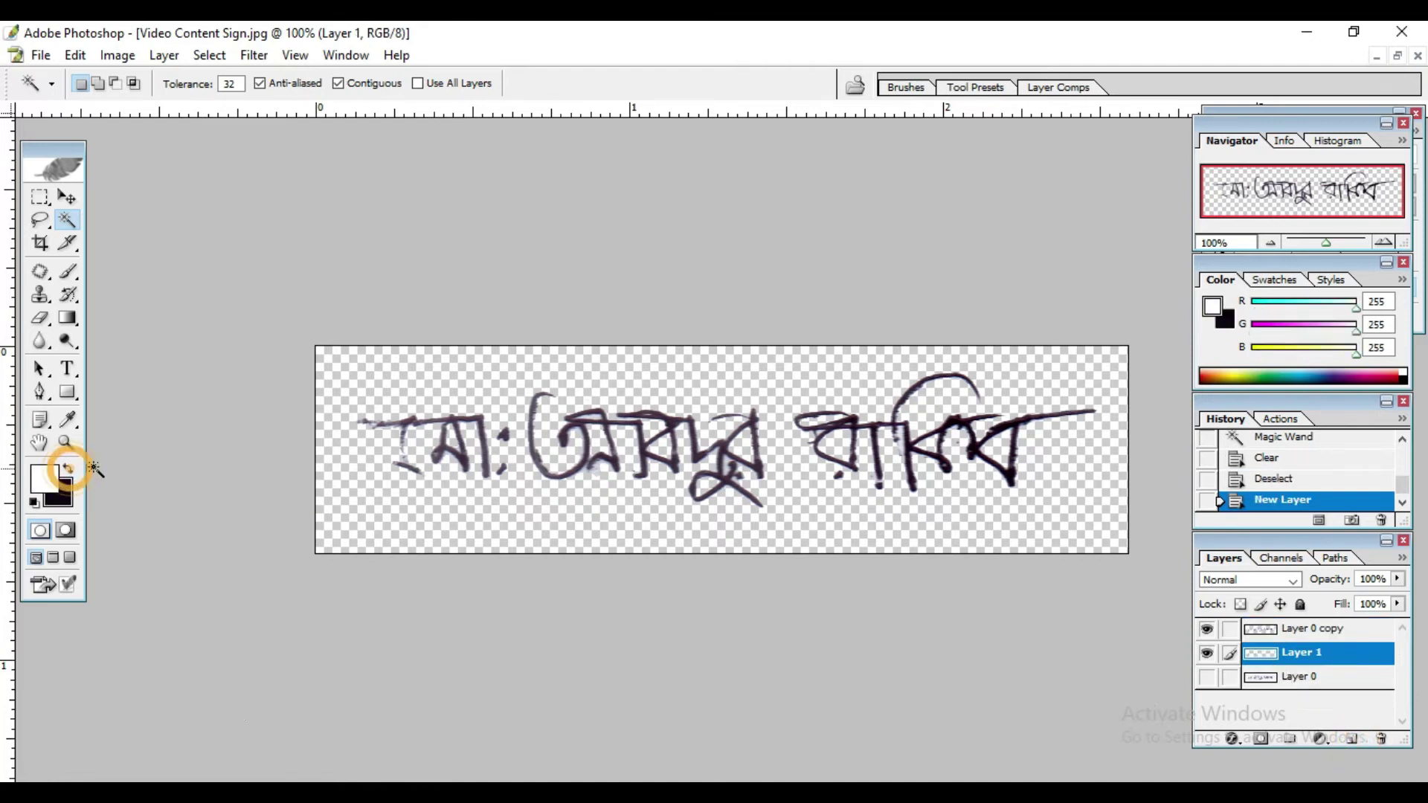
key("ctrl+BackSpace")
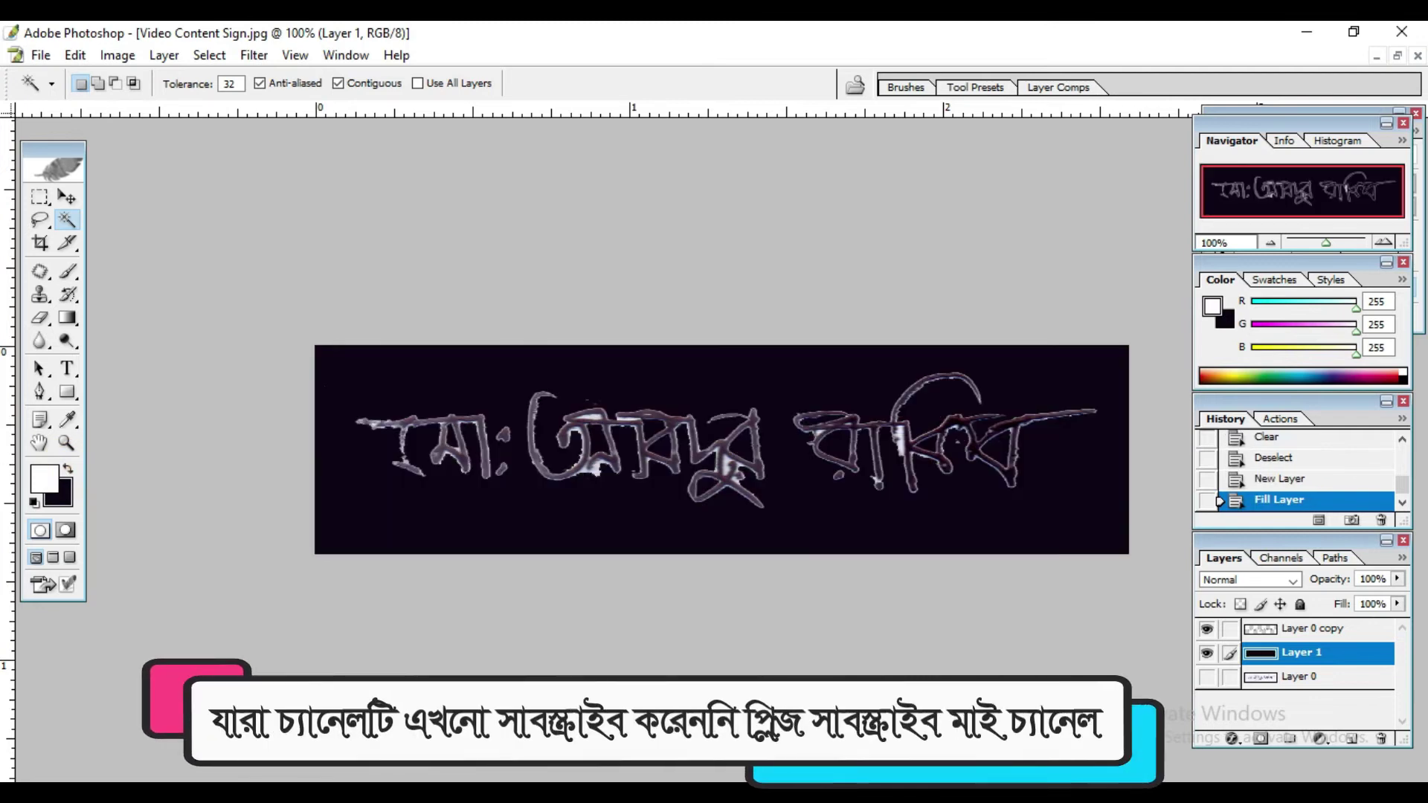
Nudge the dark fill and the signature layer left with the Move tool
left_click(66, 197)
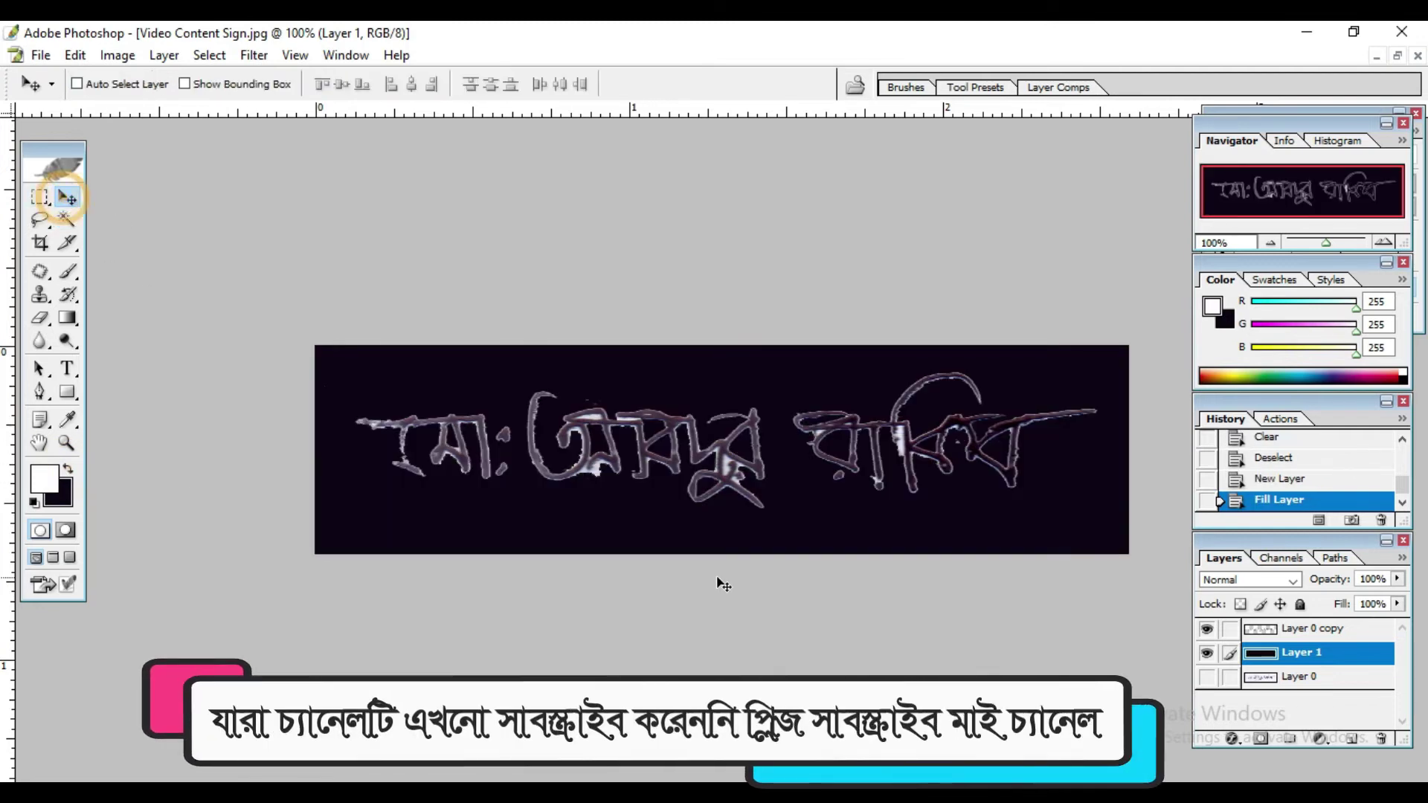
left_click_drag(593, 464, 577, 465)
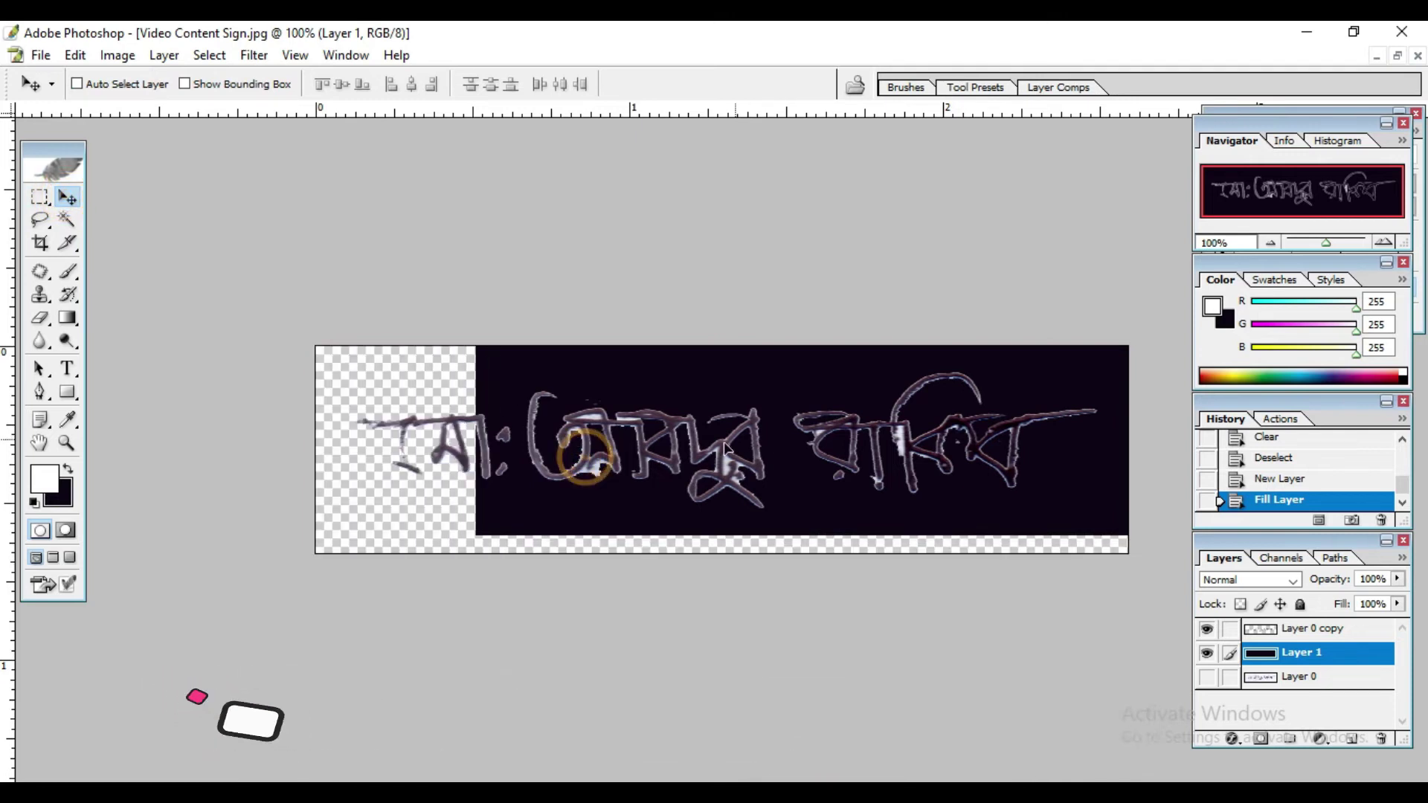
left_click(1297, 629)
left_click_drag(861, 510, 821, 510)
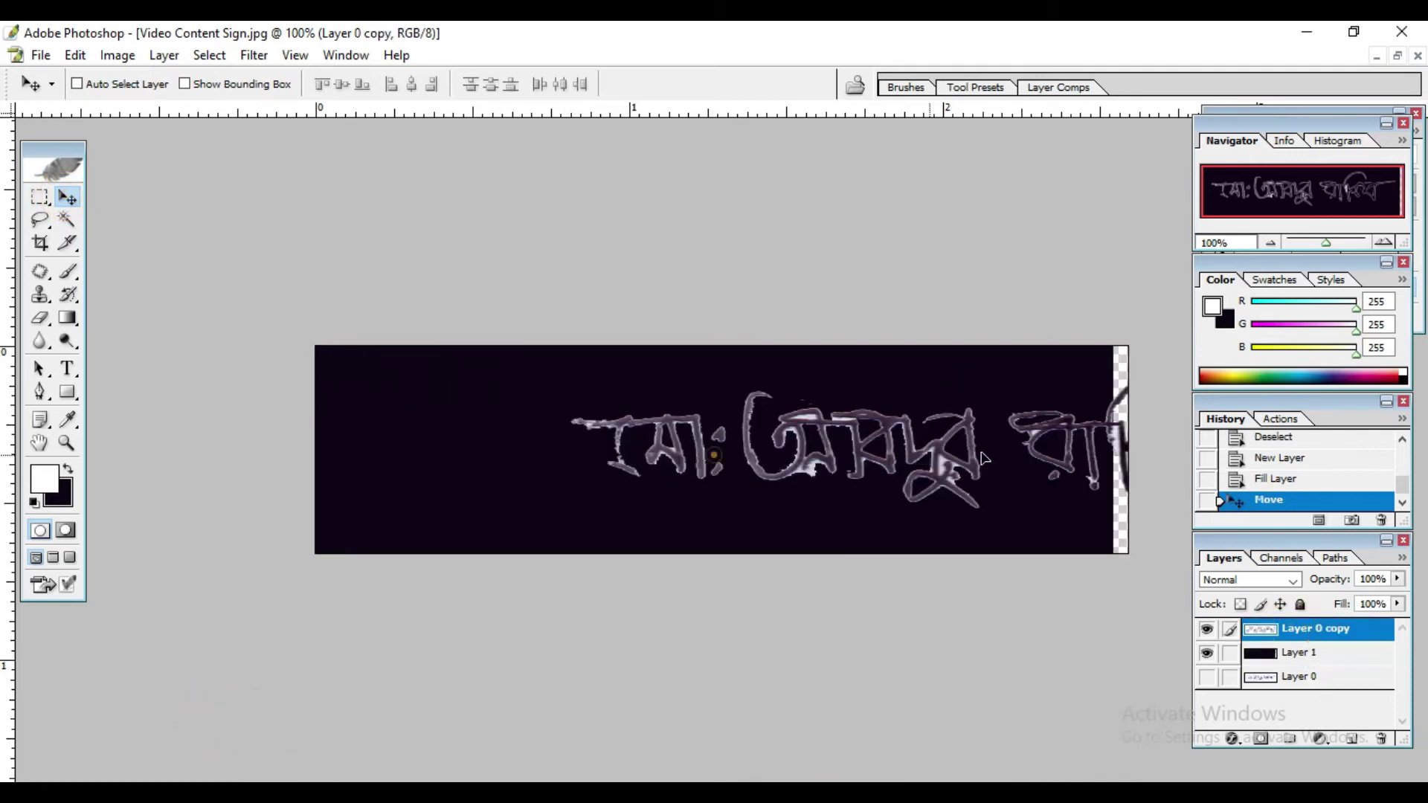
Hide and delete the dark Layer 1, then shift the signature right
left_click(1208, 655)
left_click_drag(1297, 653, 1380, 738)
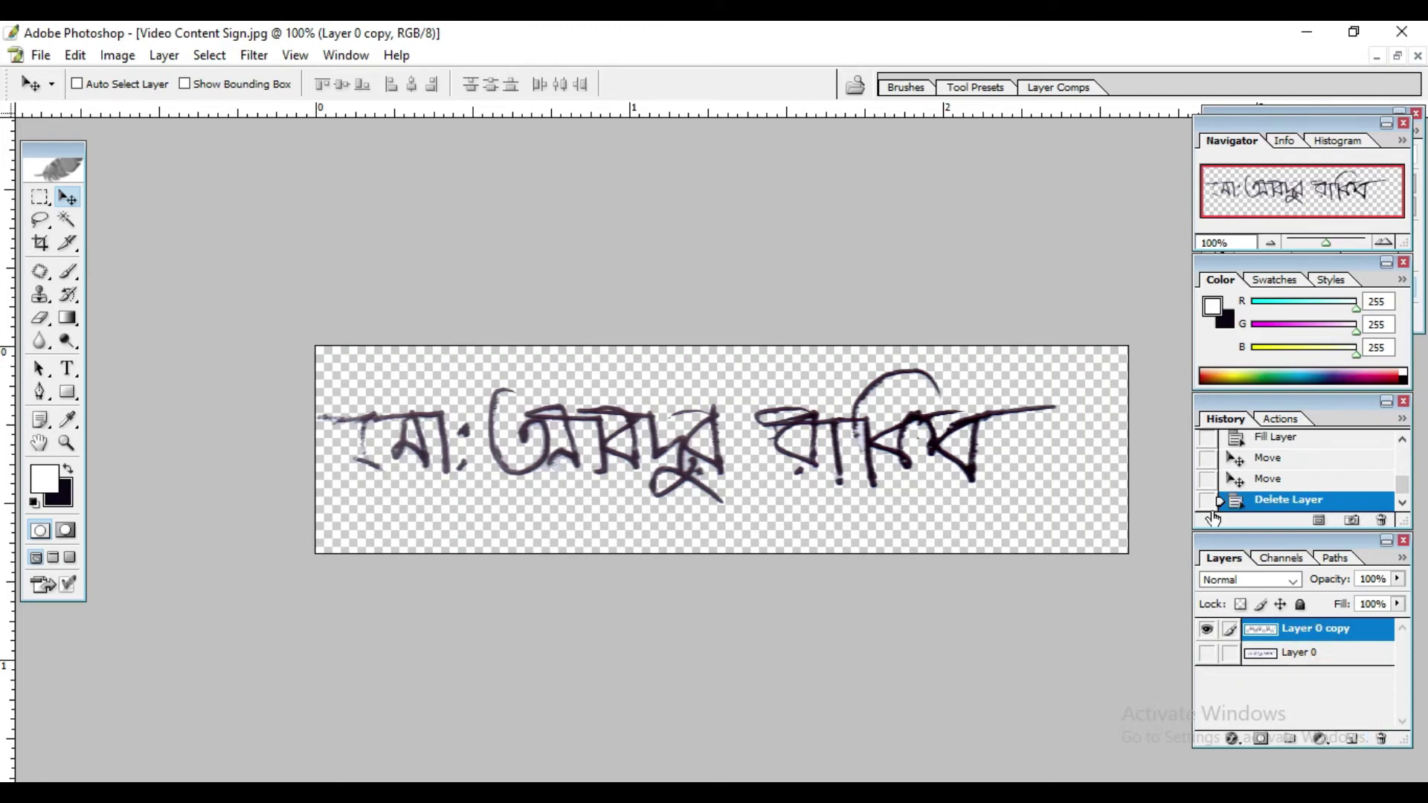
left_click_drag(669, 460, 743, 461)
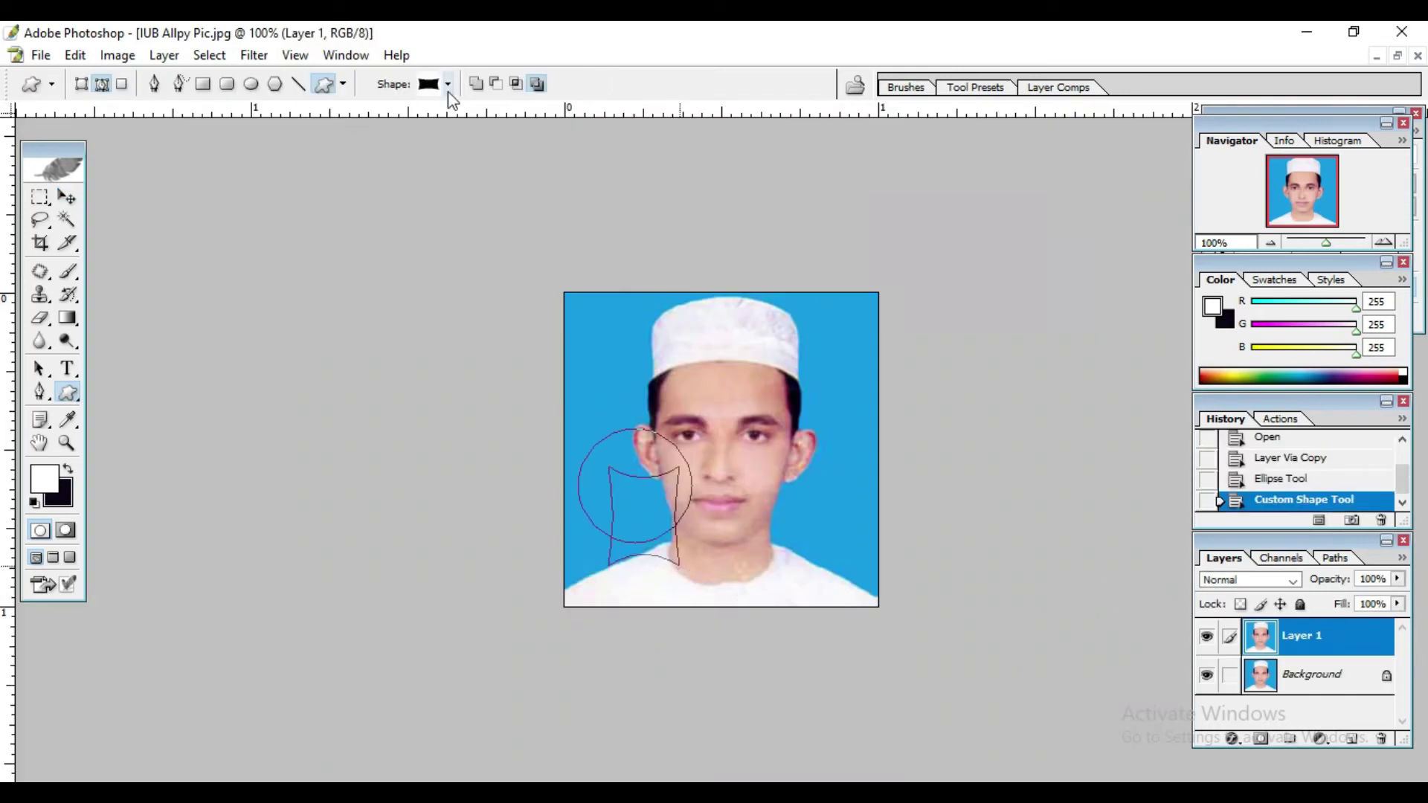
Draw a fleur-de-lis custom shape outline over the face
left_click(447, 84)
scroll(424, 221, "down", 3)
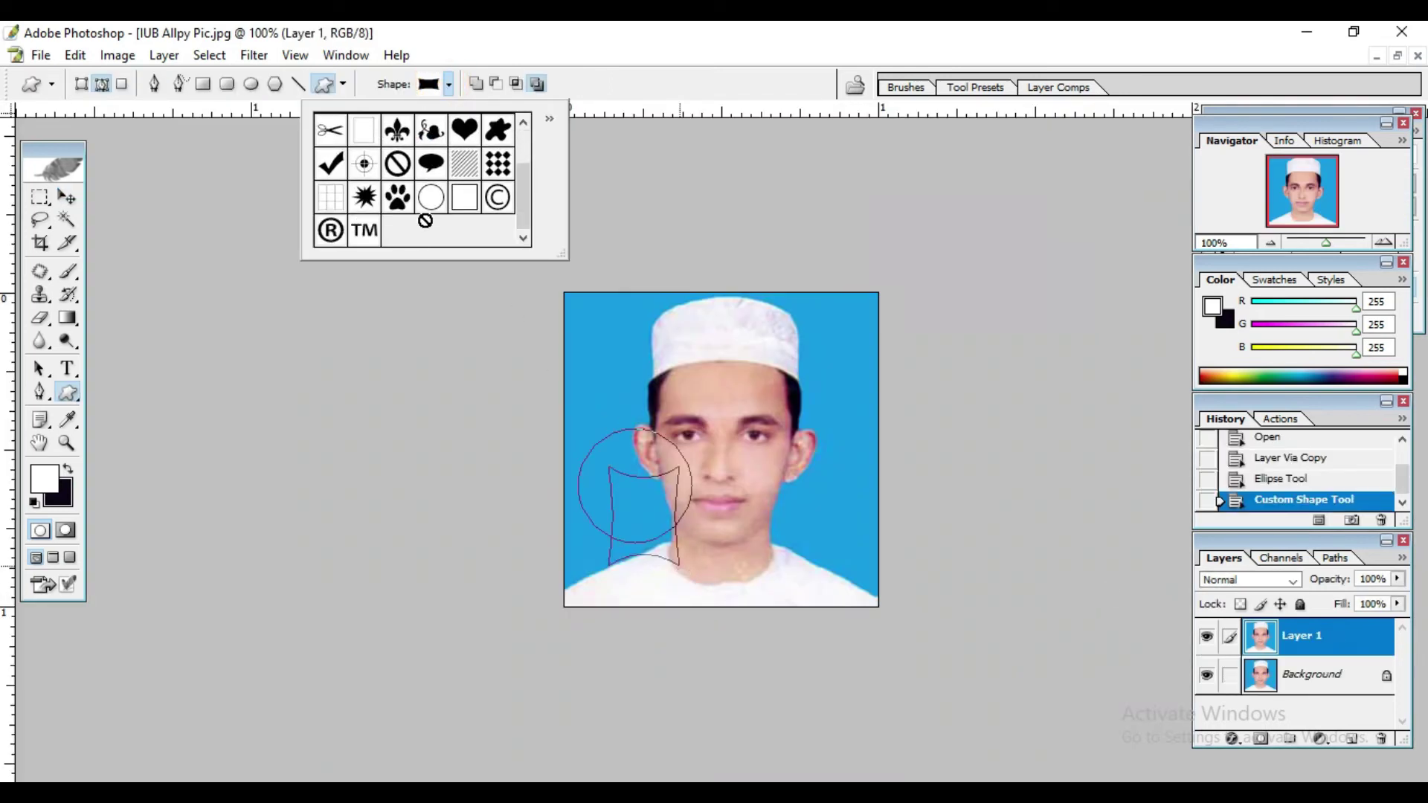
scroll(429, 186, "up", 1)
scroll(429, 186, "down", 1)
scroll(409, 199, "up", 2)
left_click(409, 199)
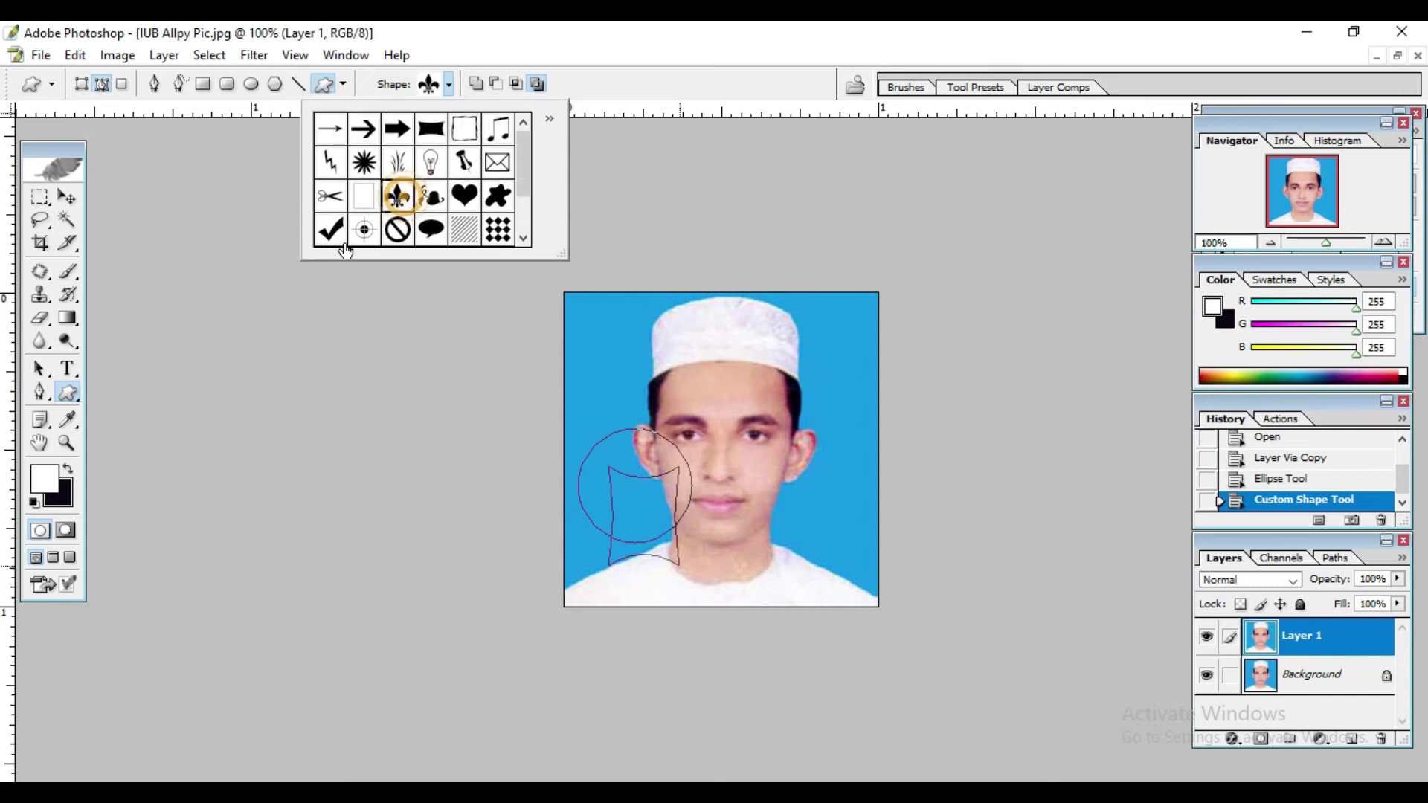
left_click_drag(605, 359, 774, 515)
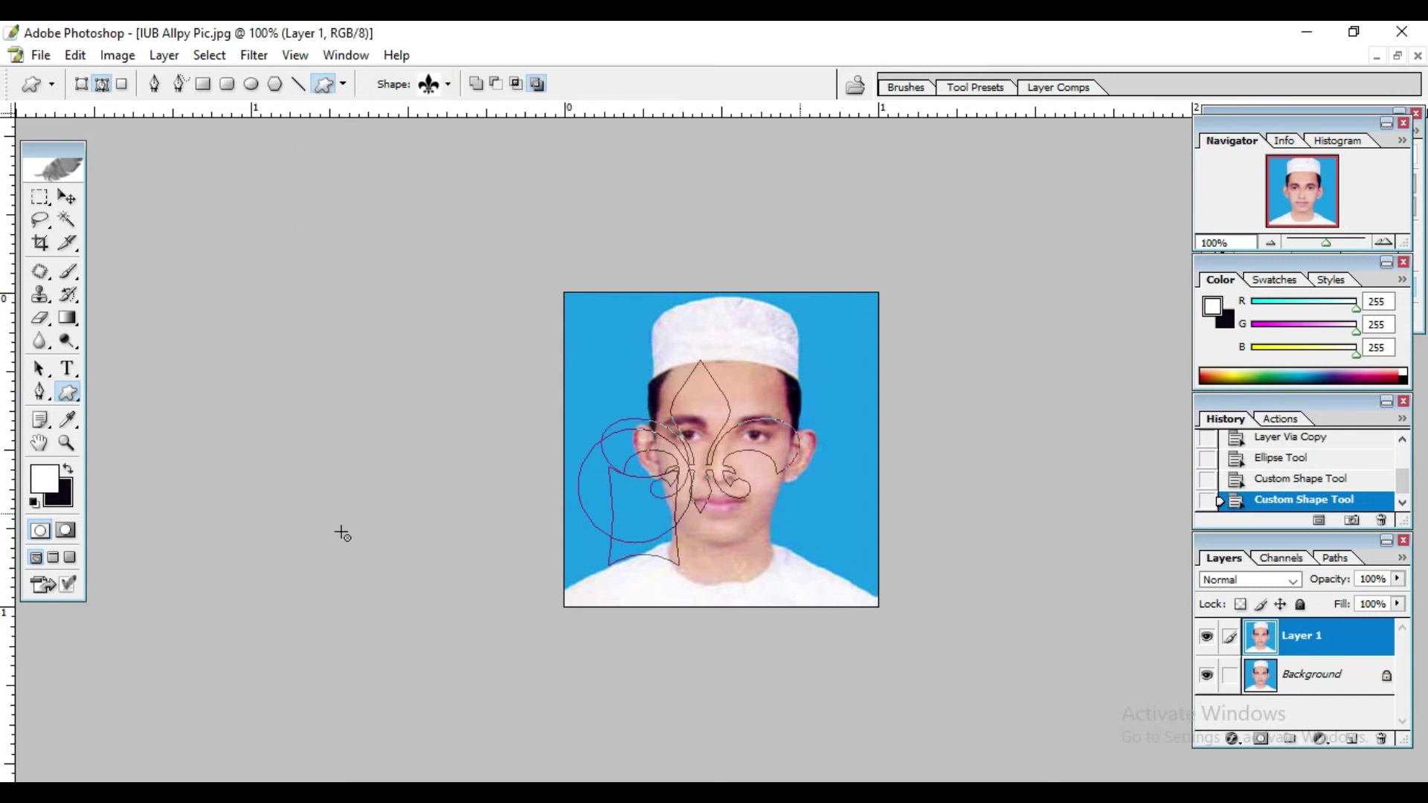
Draw a tall envelope shape to the right of the face
left_click(202, 84)
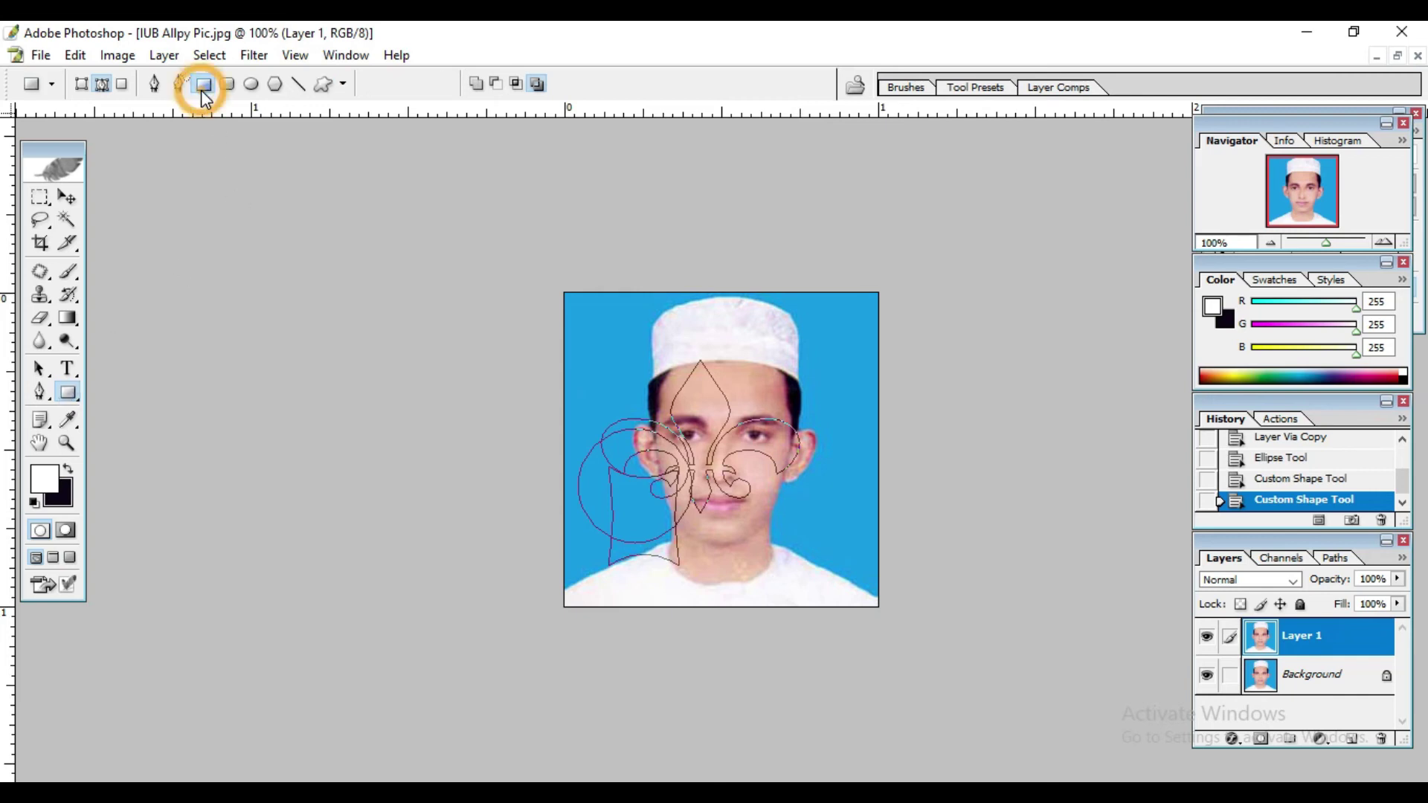
right_click(75, 402)
left_click(342, 84)
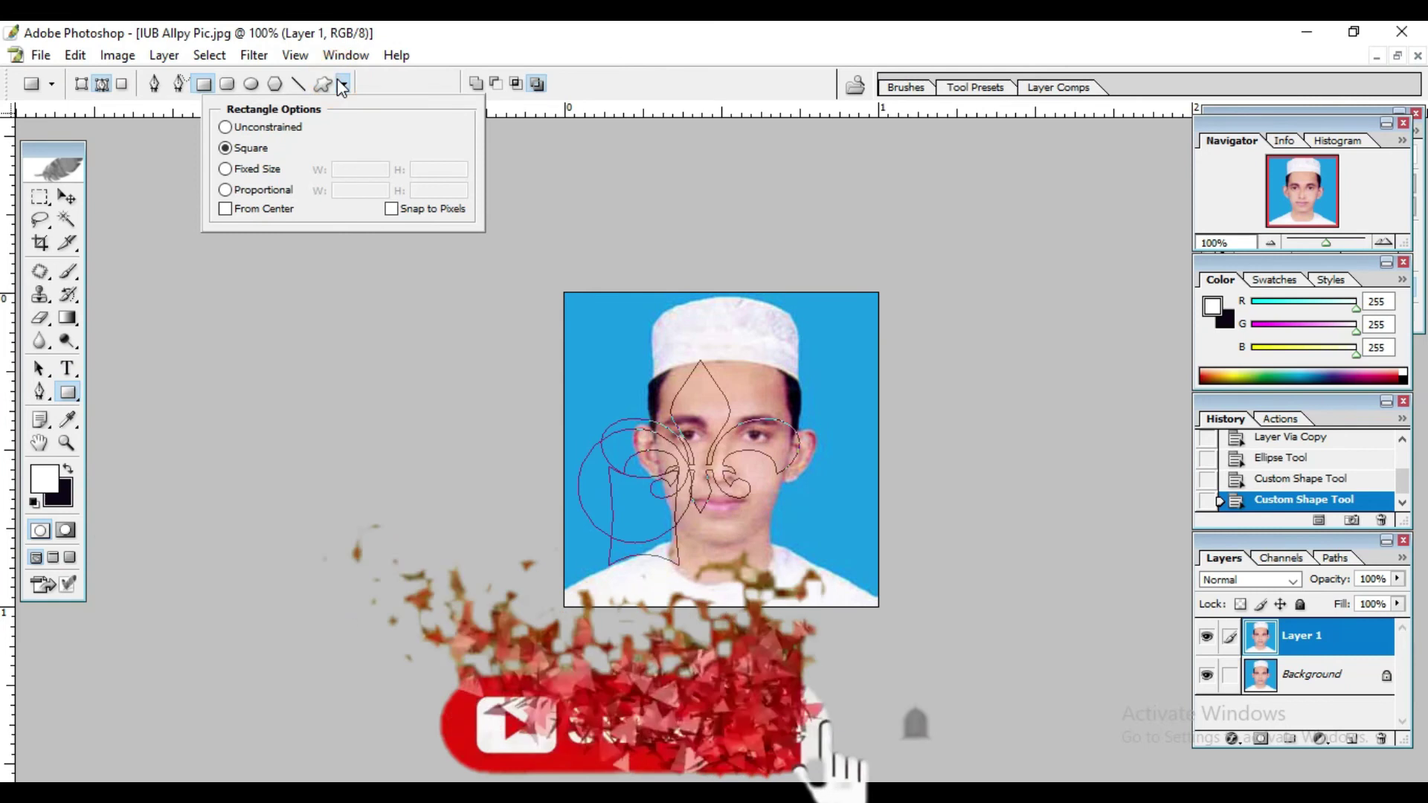
left_click(322, 84)
left_click(450, 85)
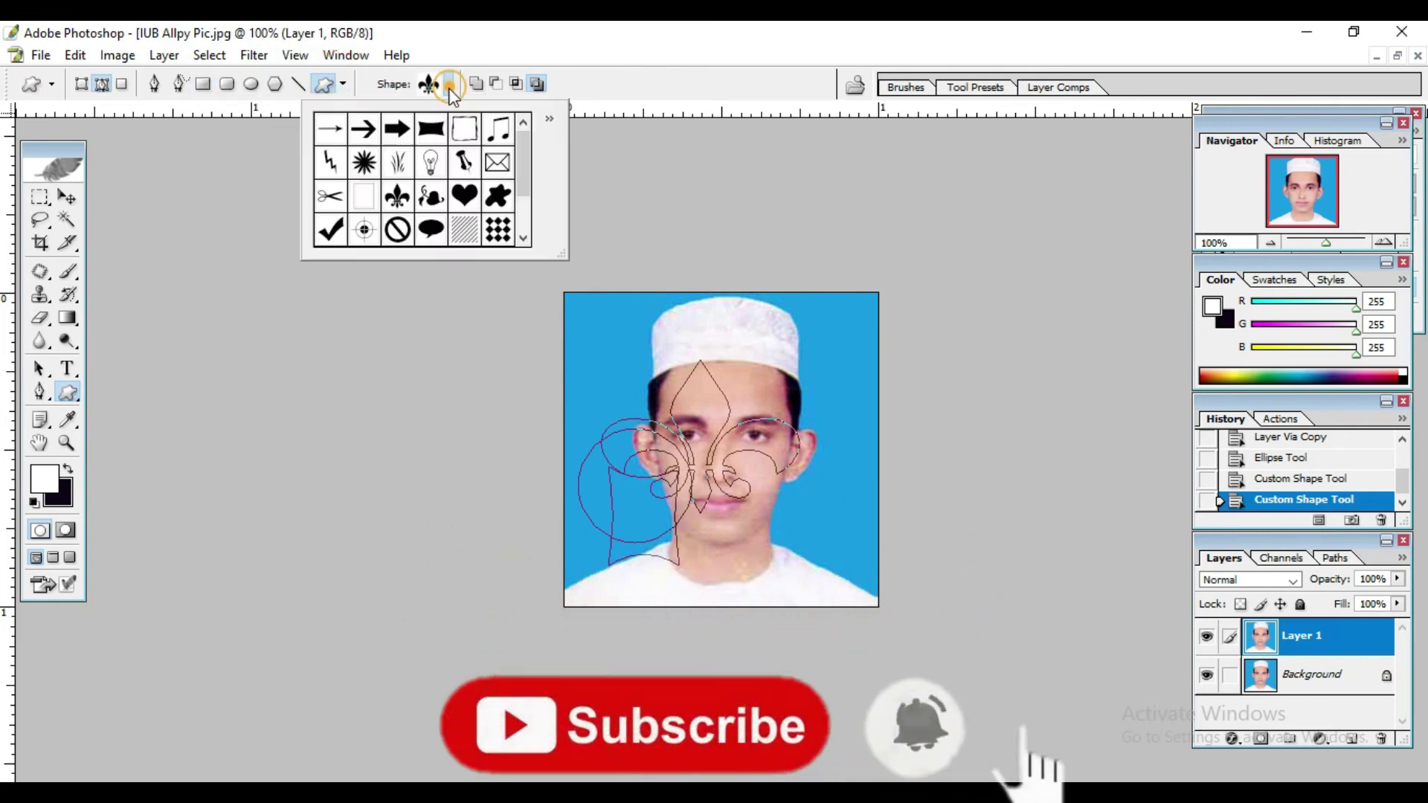
left_click(497, 162)
left_click_drag(810, 409, 863, 524)
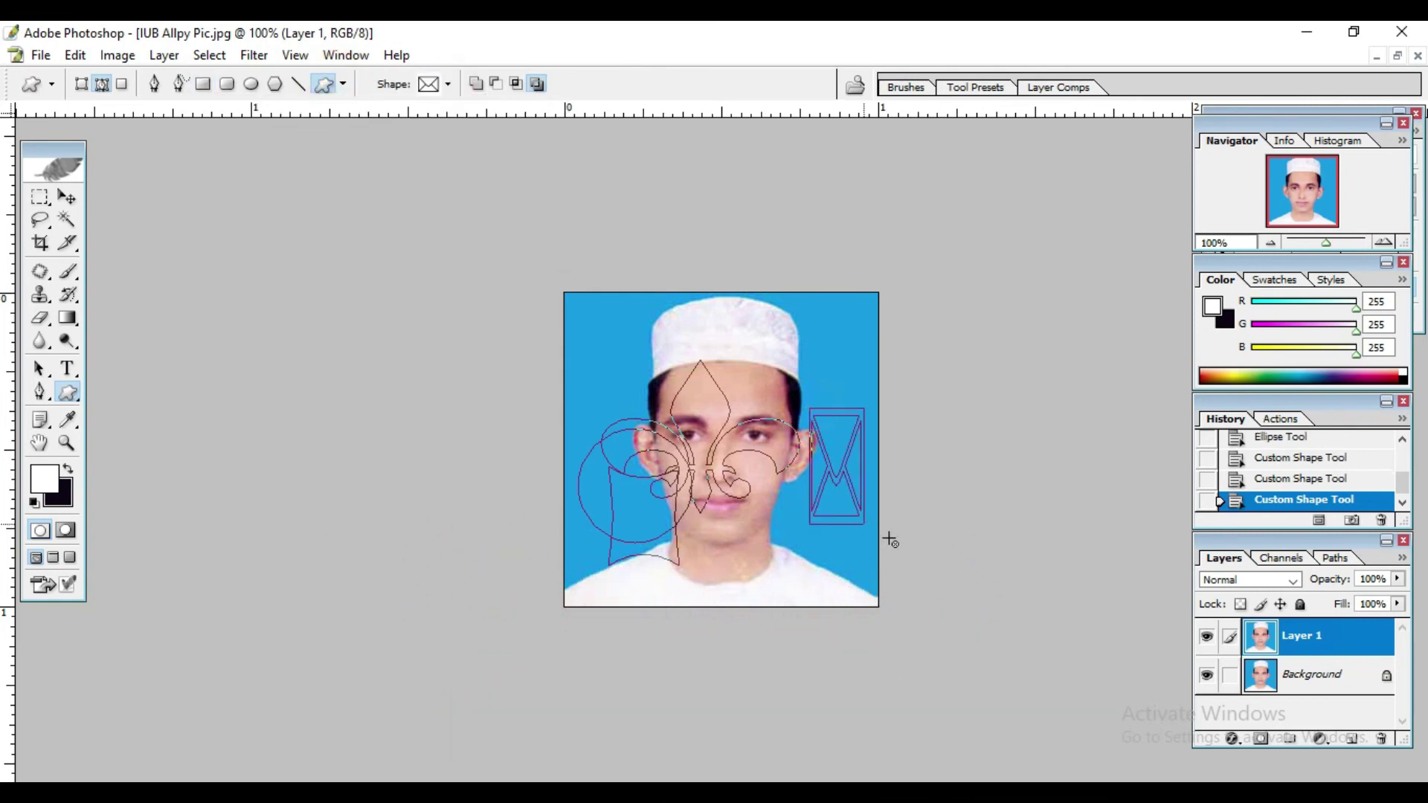
Draw a scissors outline over the photo's left side
left_click(448, 84)
scroll(496, 220, "down", 1)
scroll(496, 220, "down", 2)
scroll(452, 209, "up", 1)
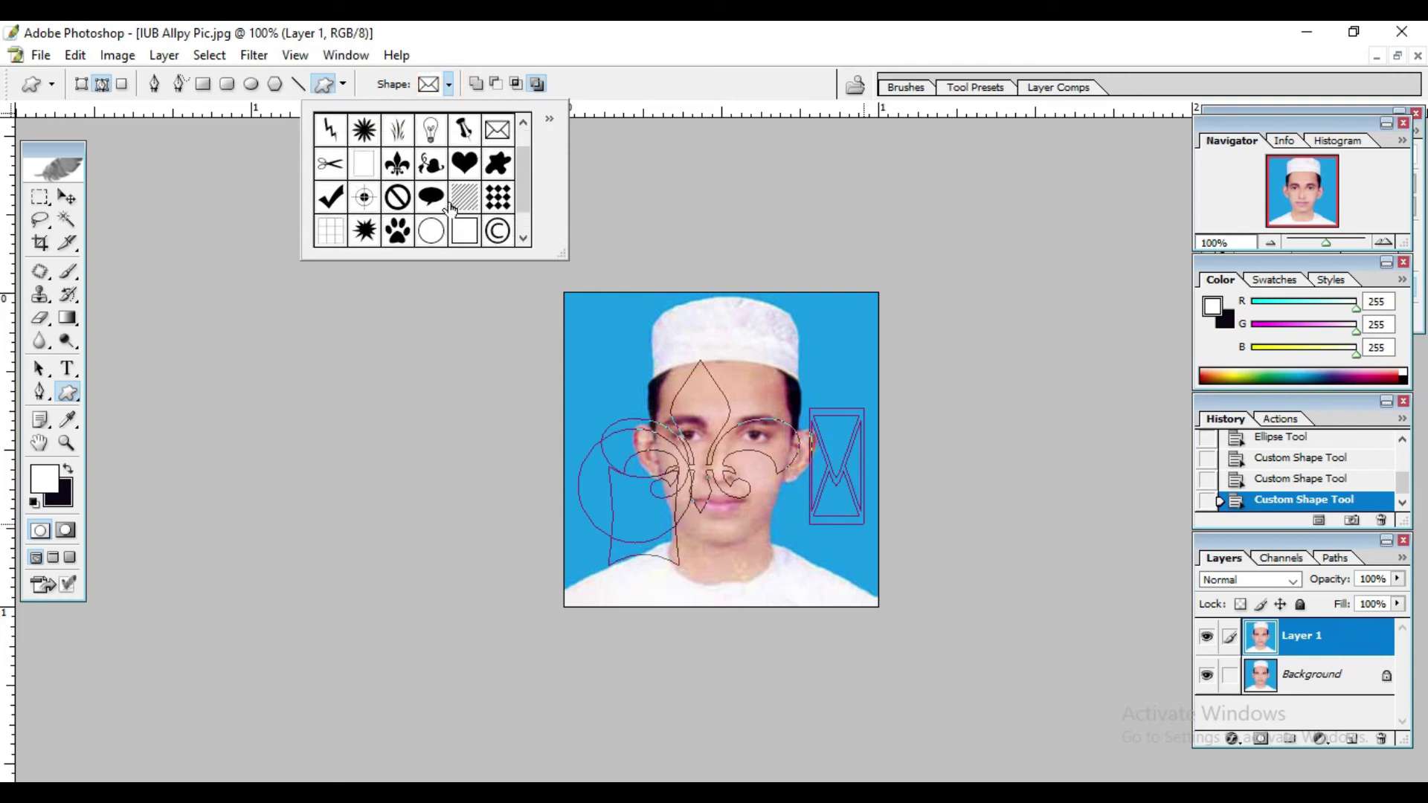
double_click(338, 169)
left_click_drag(576, 350, 746, 493)
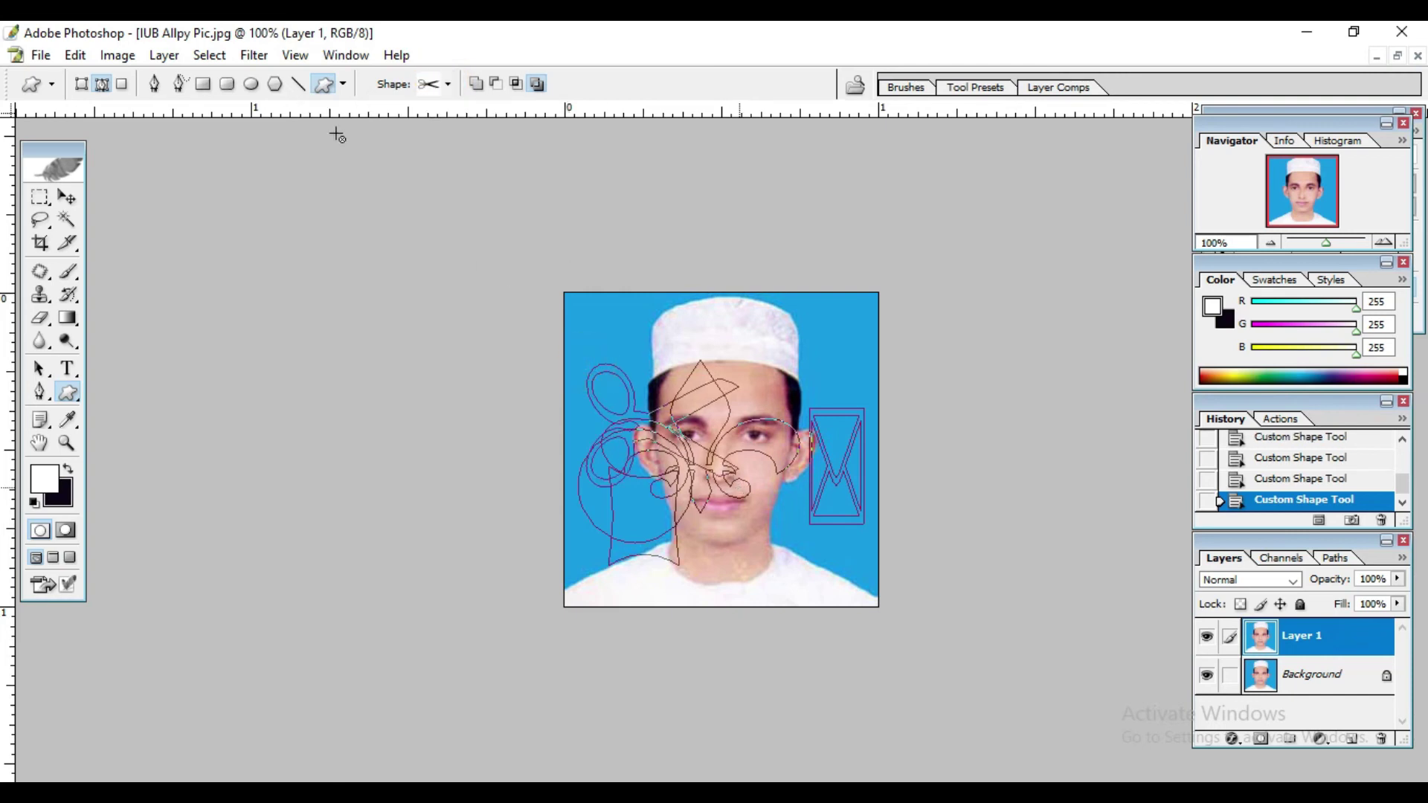
Draw a starburst outline near the top of the head
left_click(343, 84)
left_click(343, 84)
left_click(449, 84)
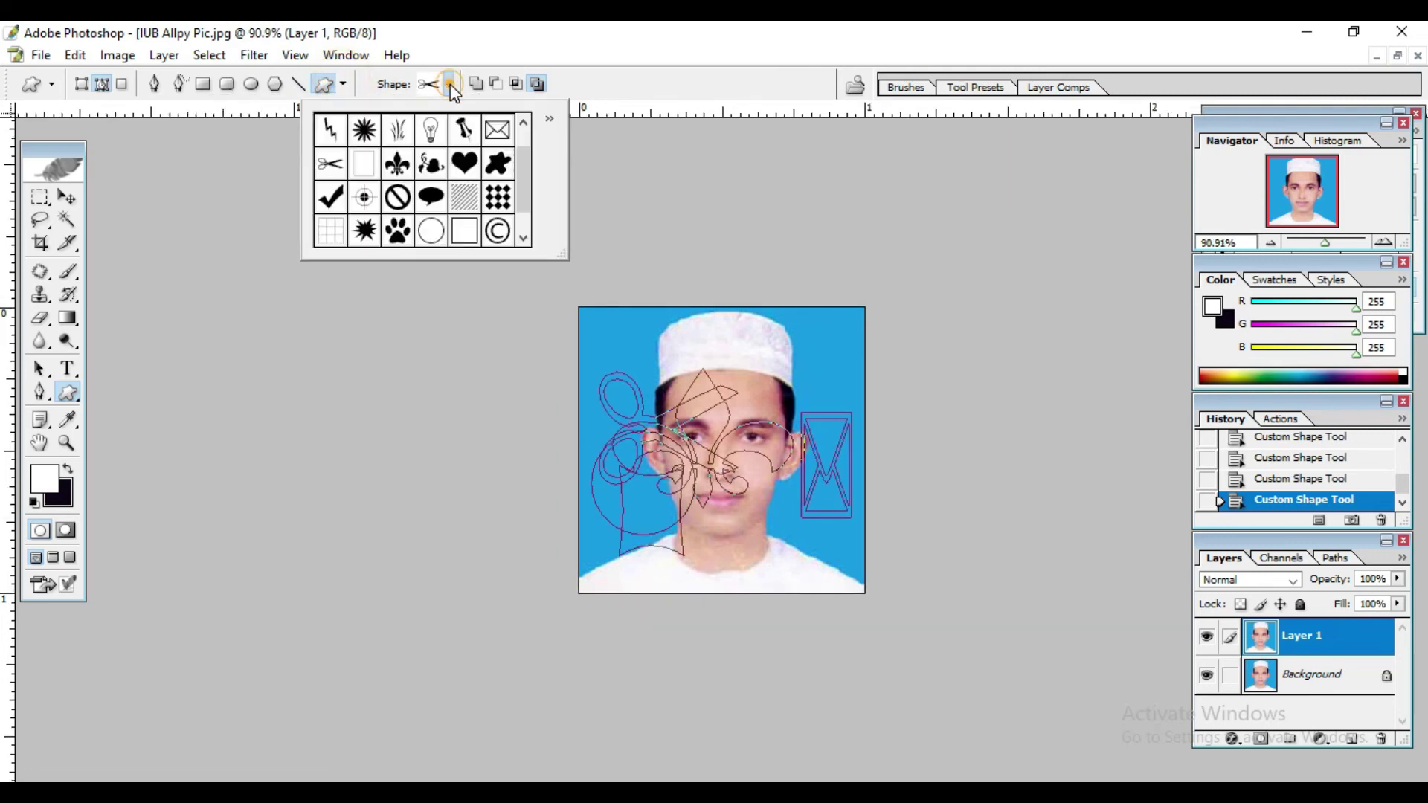
scroll(376, 195, "up", 3)
left_click(360, 156)
left_click_drag(617, 331, 756, 445)
Draw a bold arrow across the bottom of the photo
left_click(448, 84)
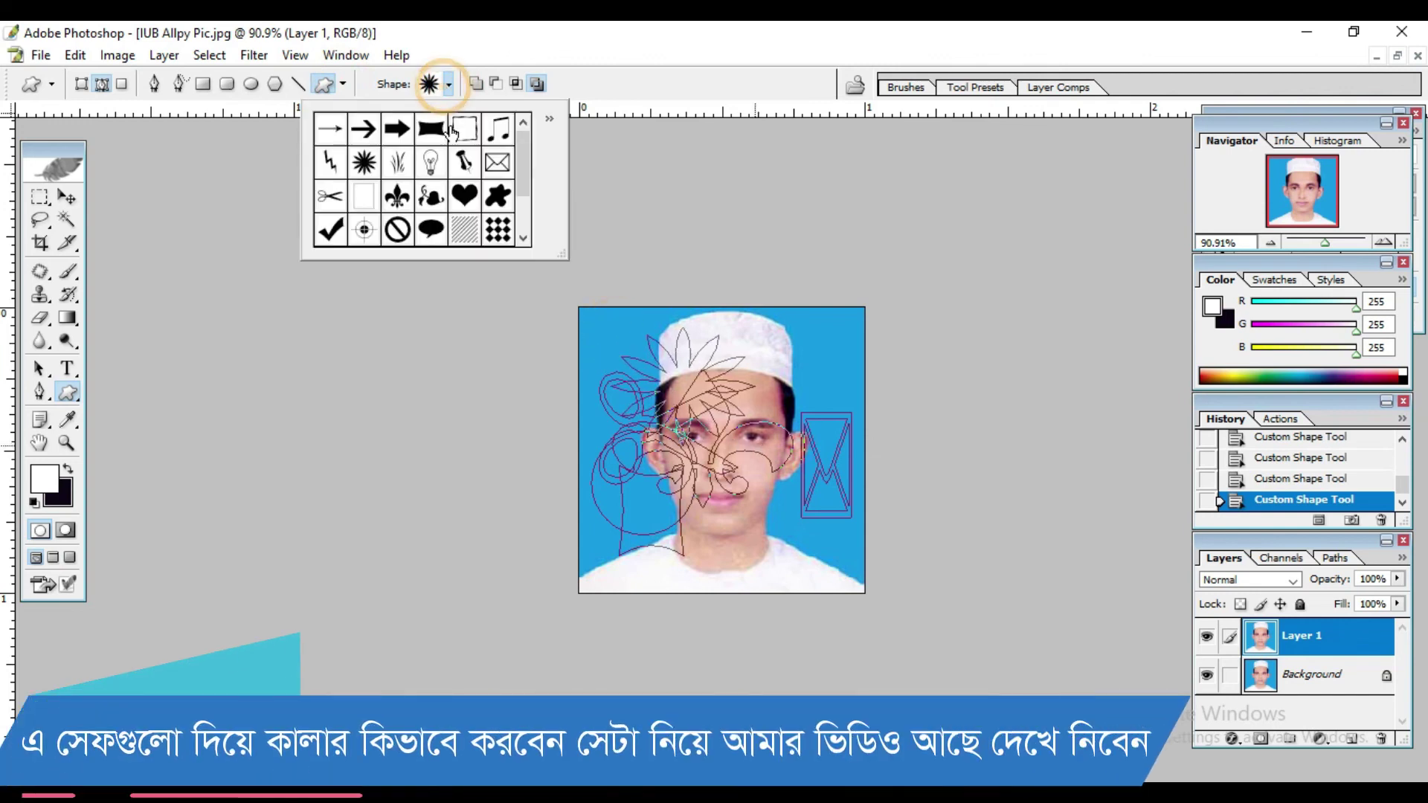
double_click(397, 129)
left_click_drag(645, 546, 800, 611)
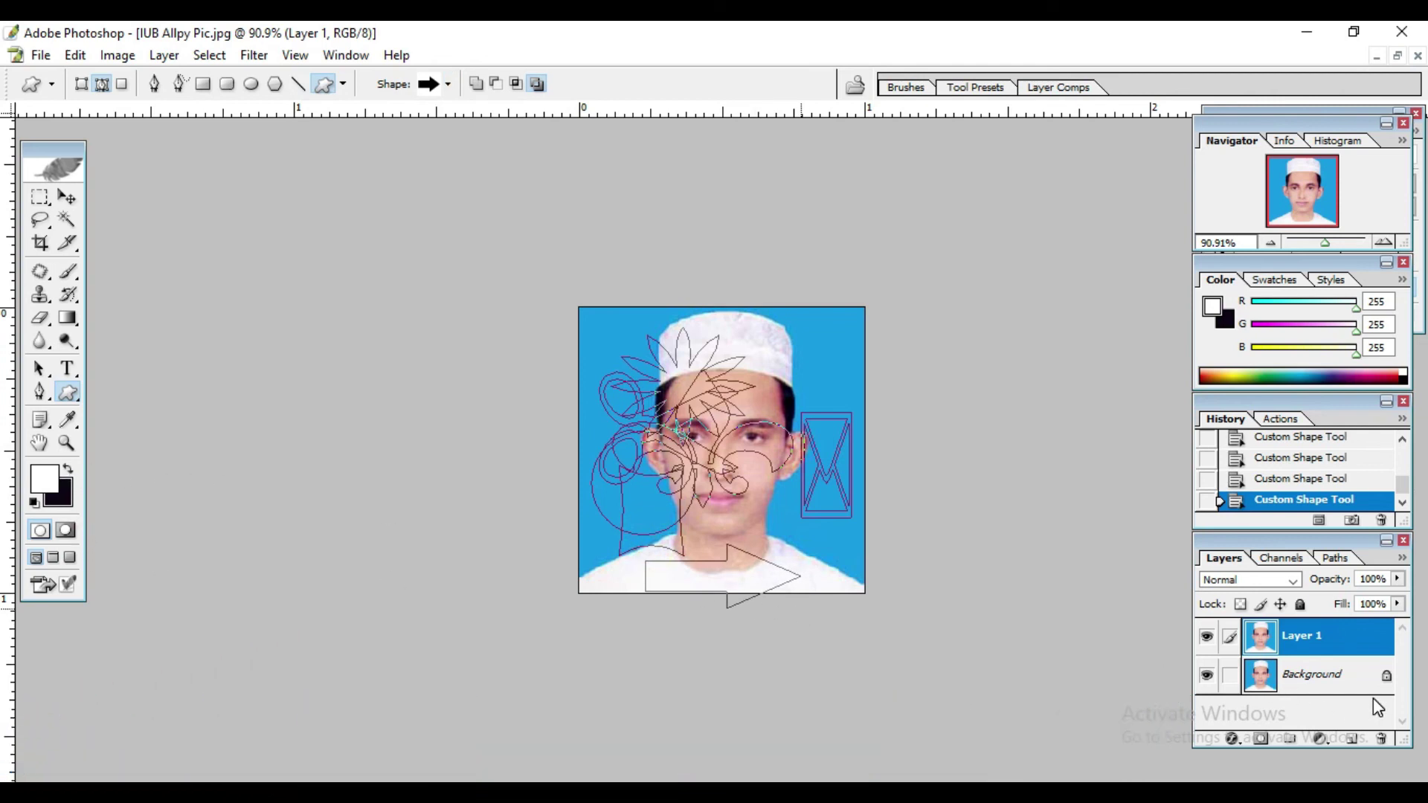
Add a new layer and draw blob and heart custom shapes on it
left_click(1354, 739)
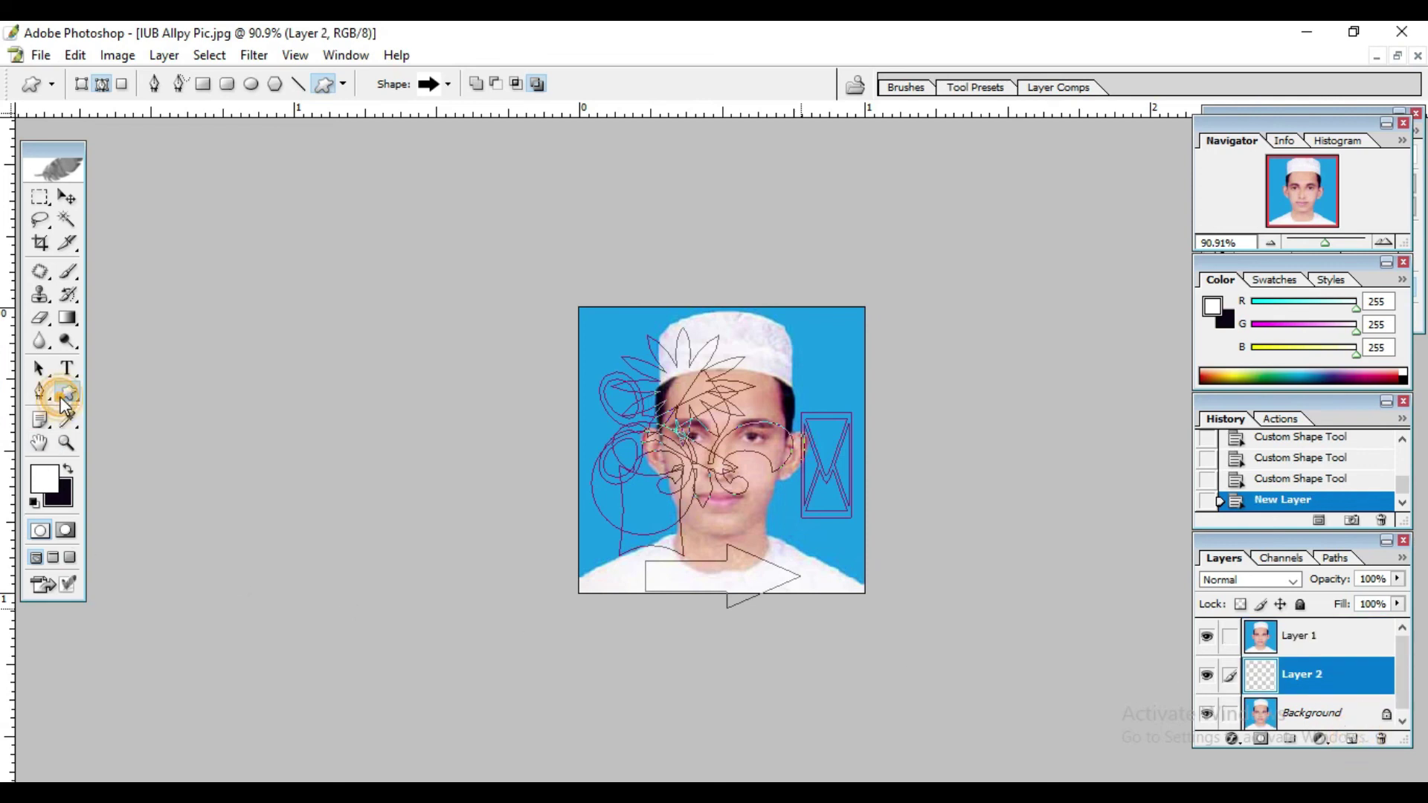
left_click(448, 84)
scroll(504, 232, "down", 2)
left_click(498, 160)
left_click_drag(675, 517, 852, 604)
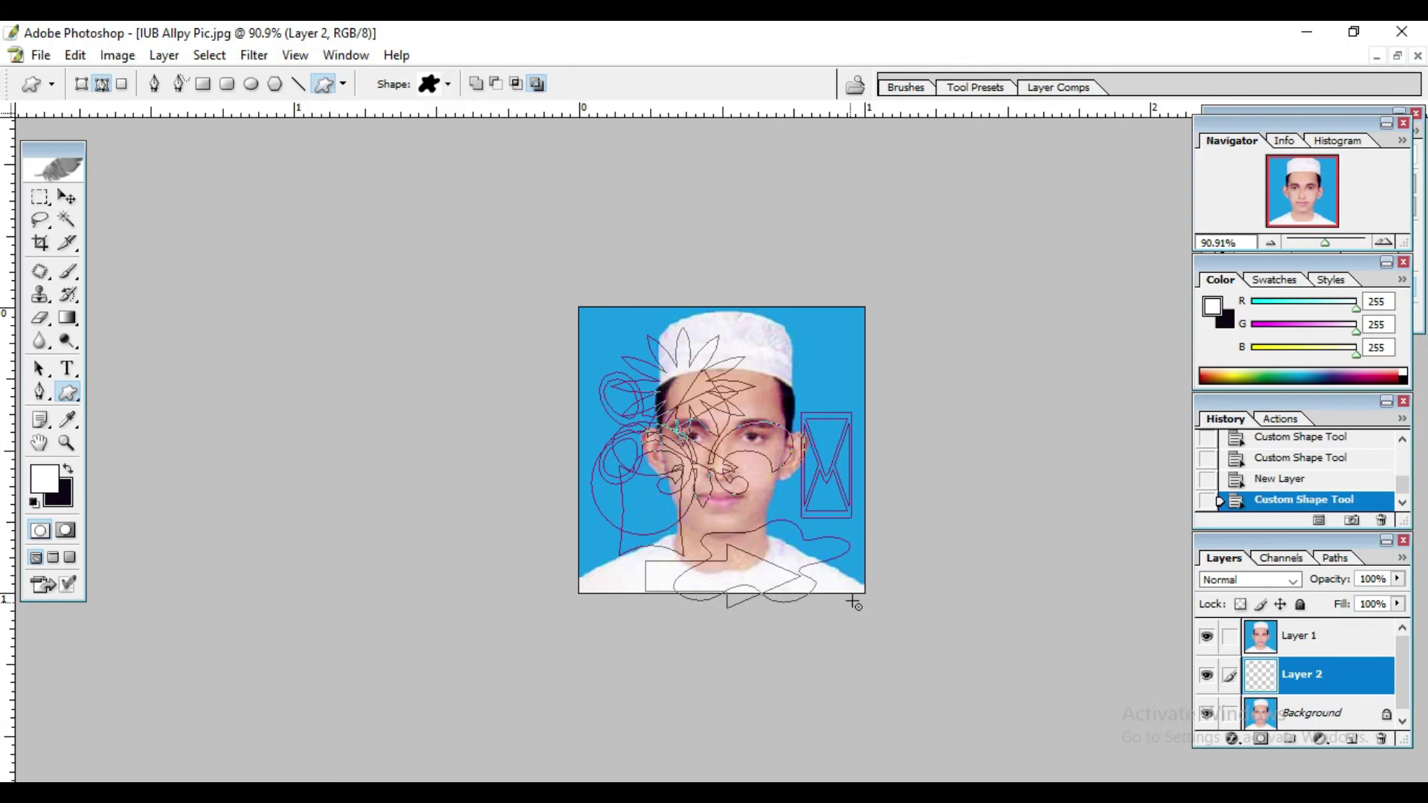
left_click(448, 84)
left_click_drag(688, 323, 849, 414)
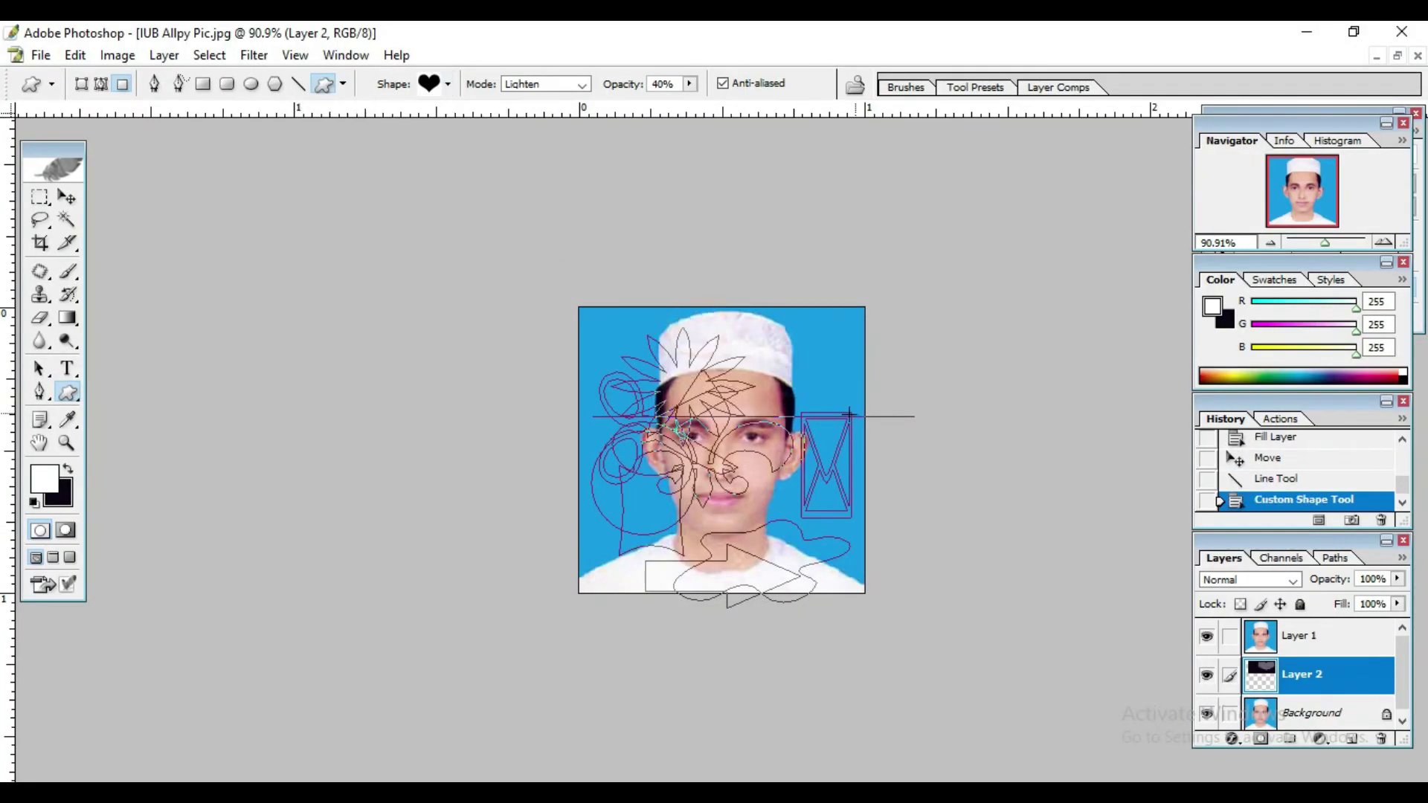
left_click_drag(779, 367, 826, 435)
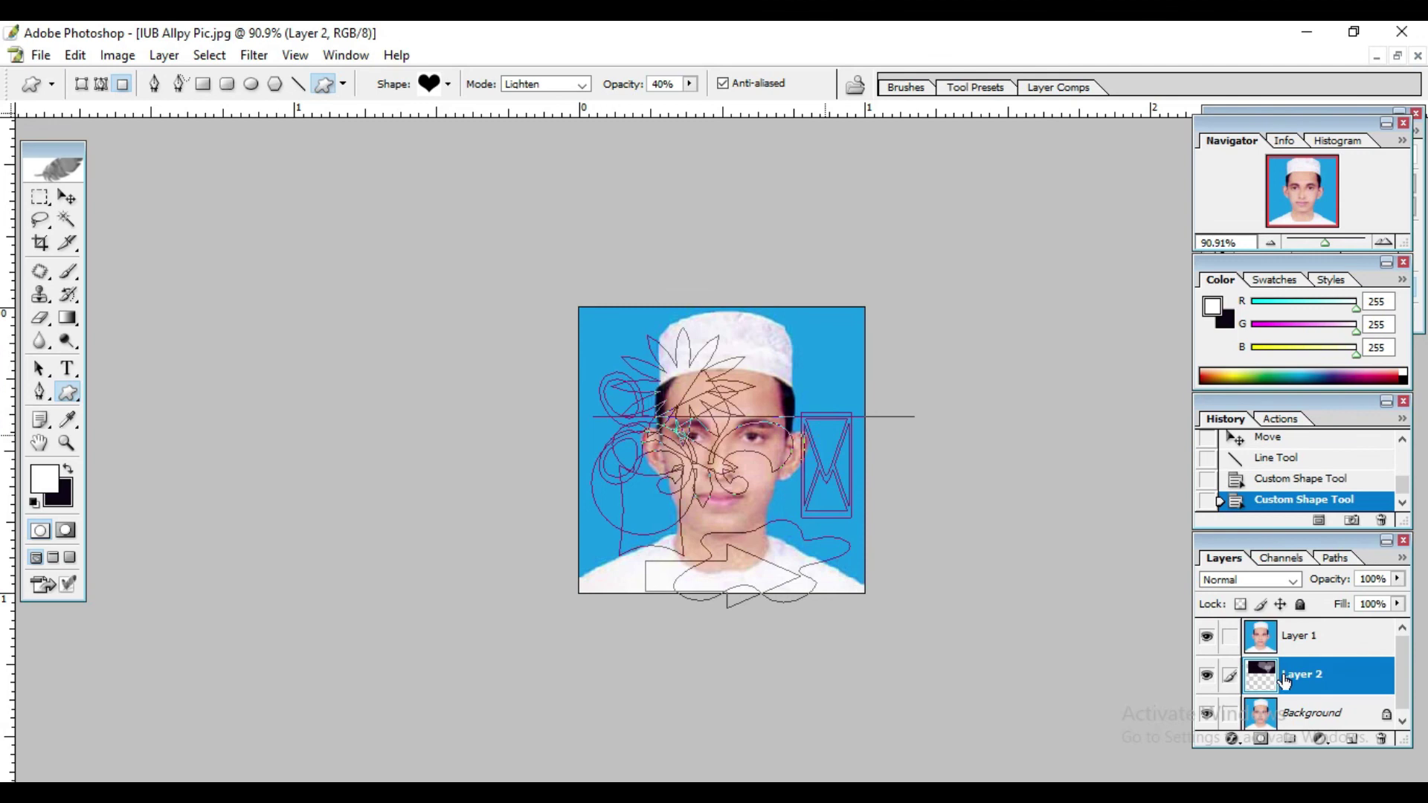
Fill the new layer dark and shift the shape paths with free transform
key("ctrl+BackSpace")
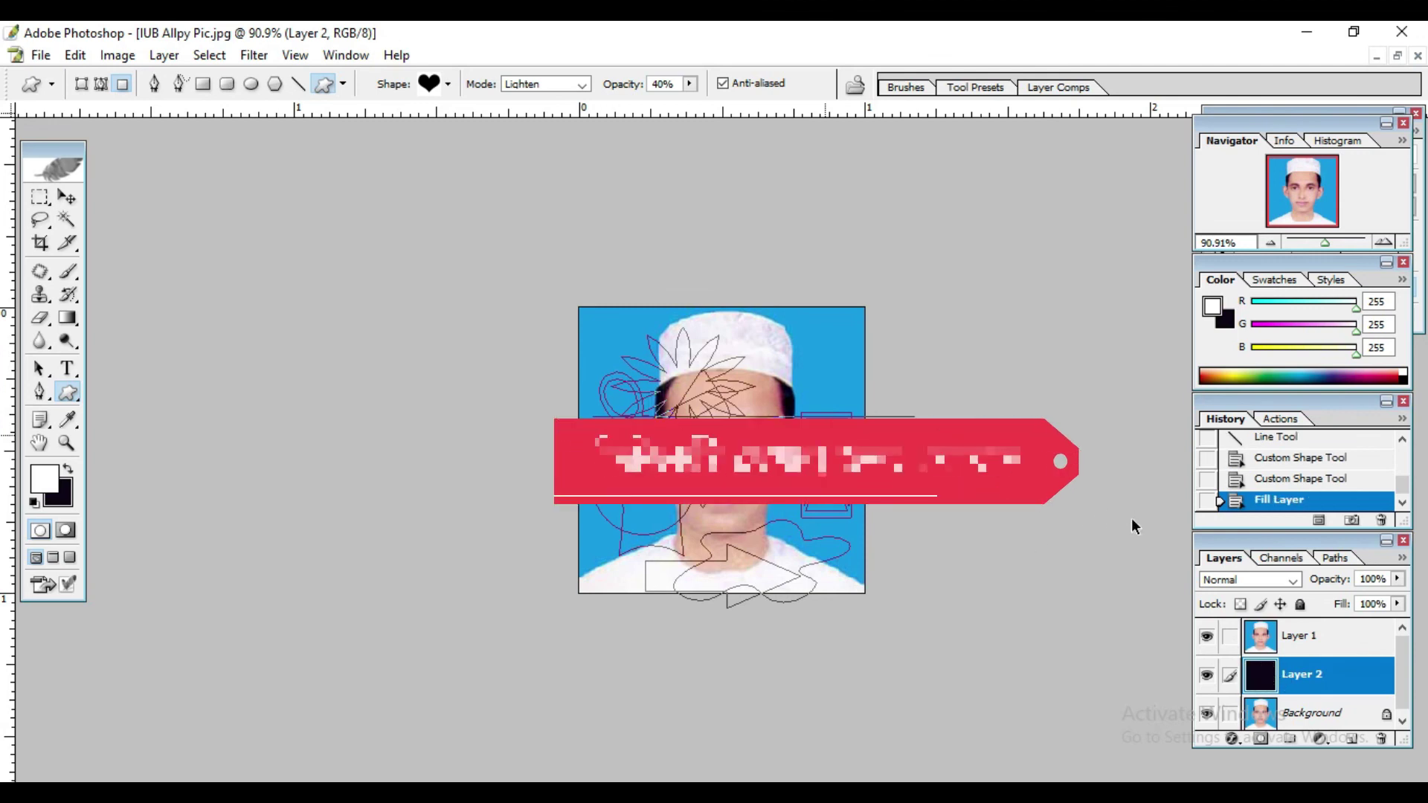
key("ctrl+t")
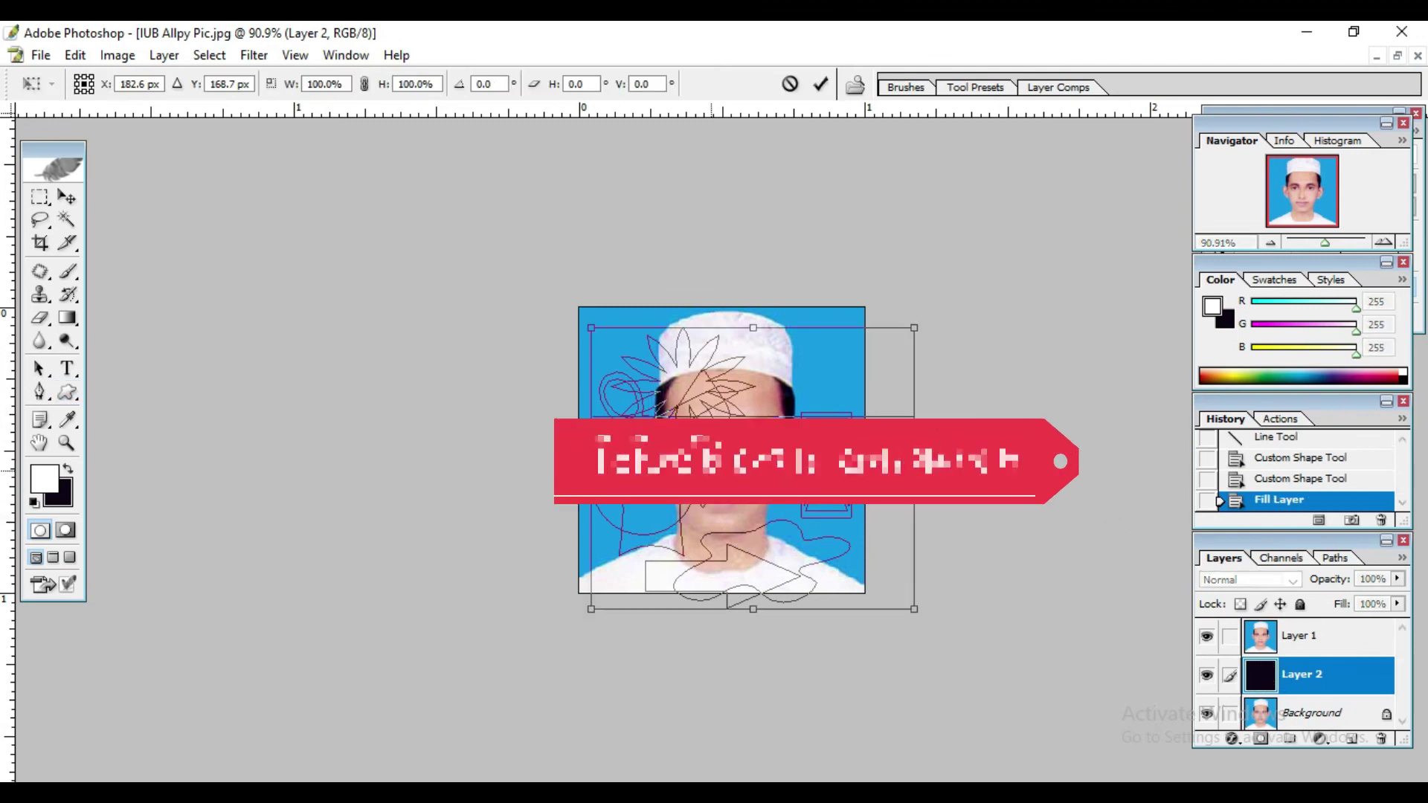
mouse_move(702, 475)
left_mouse_down()
mouse_move(603, 470)
mouse_move(704, 449)
left_mouse_up()
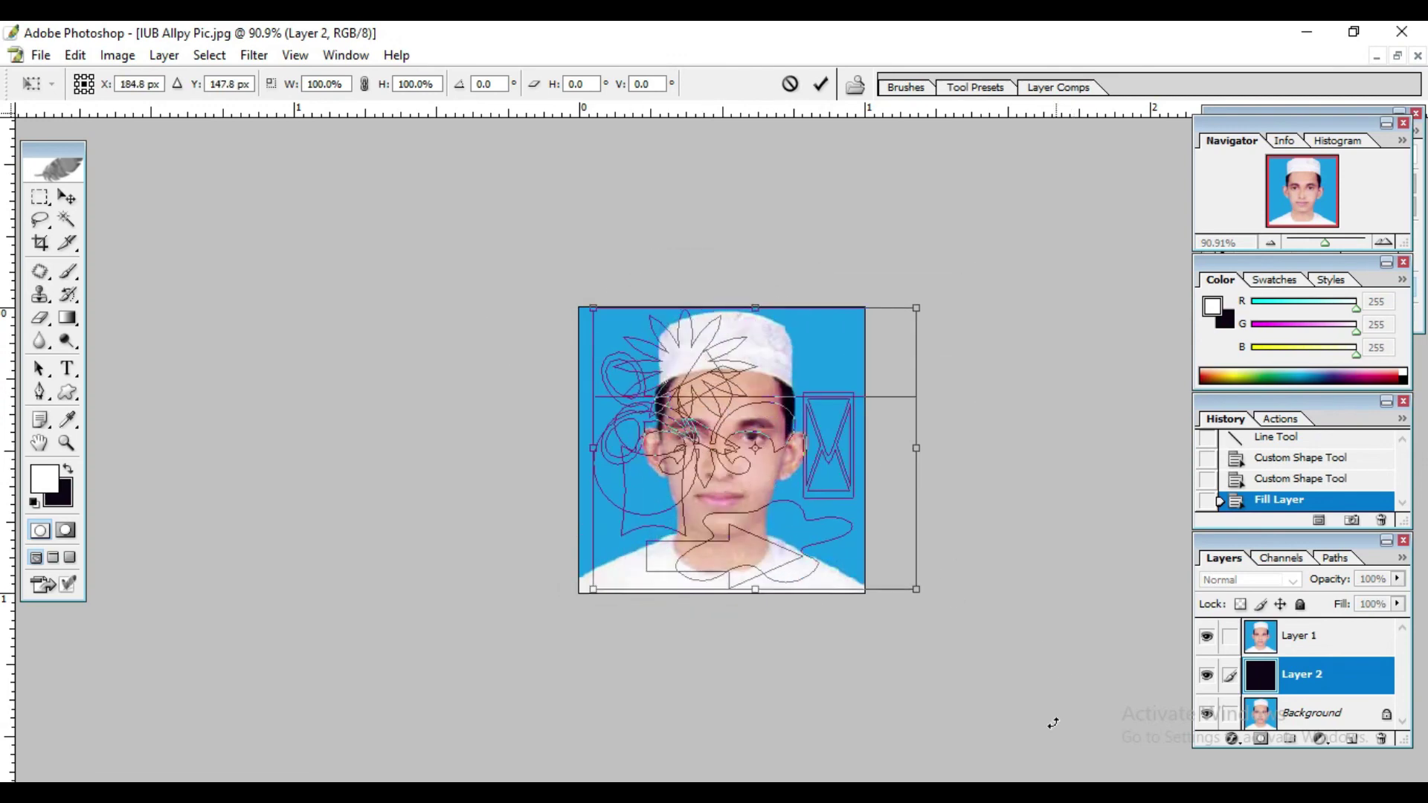